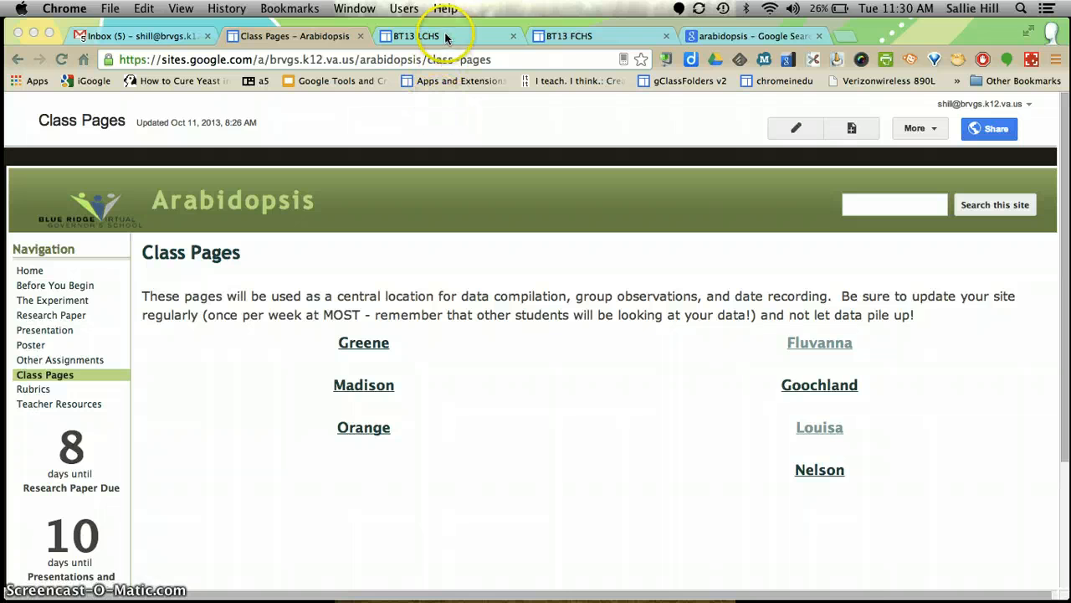
- Switch to the BT13 LCHS Pictures page and view the October 30th photo row at 75% zoom
left_click(447, 37)
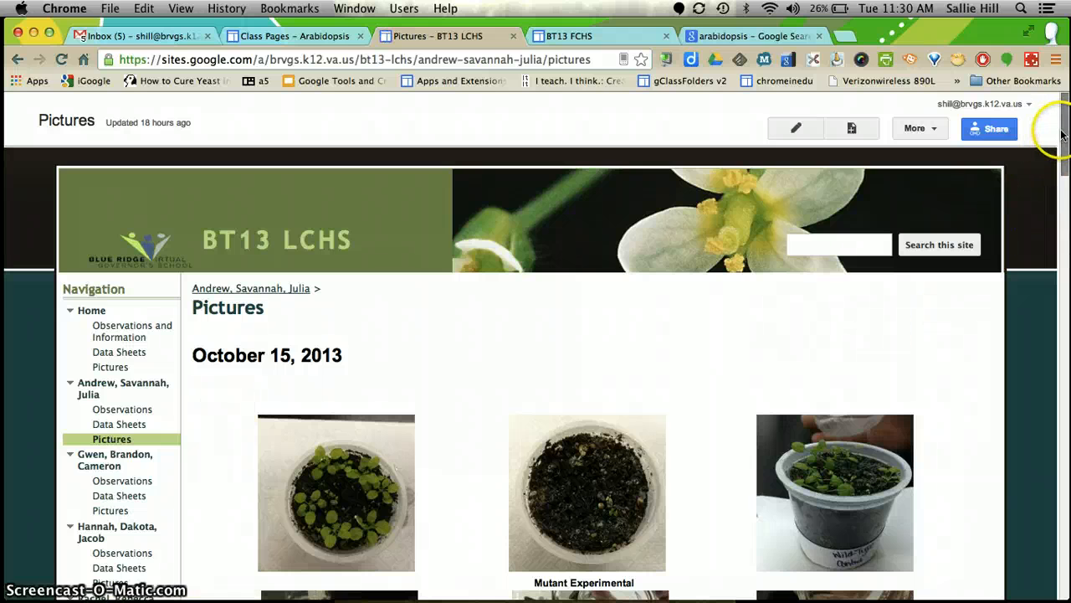
left_click_drag(1065, 131, 1067, 519)
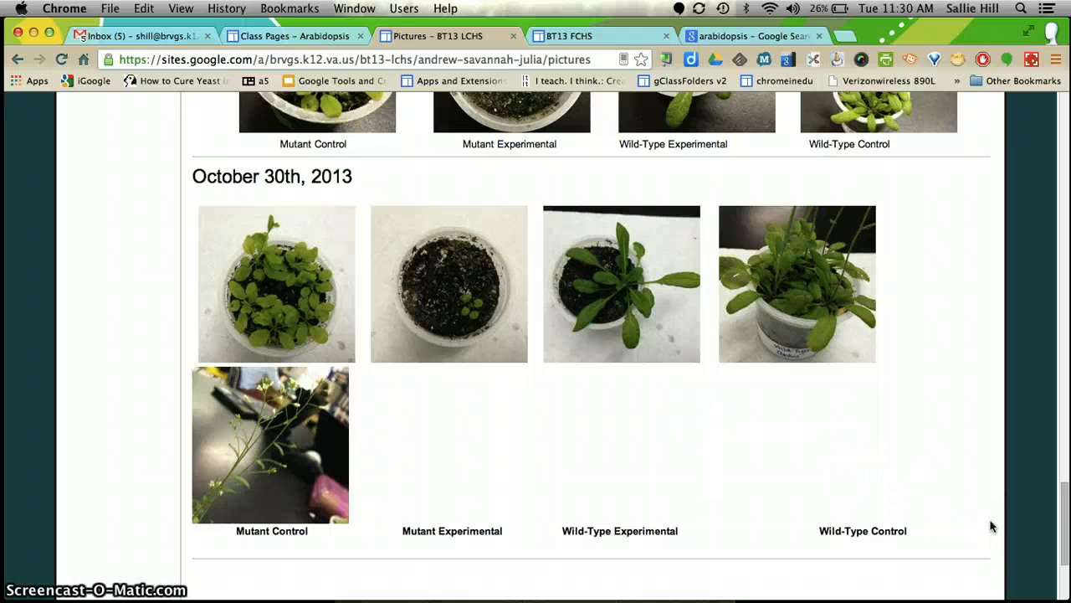
key("super+minus")
key("super+minus")
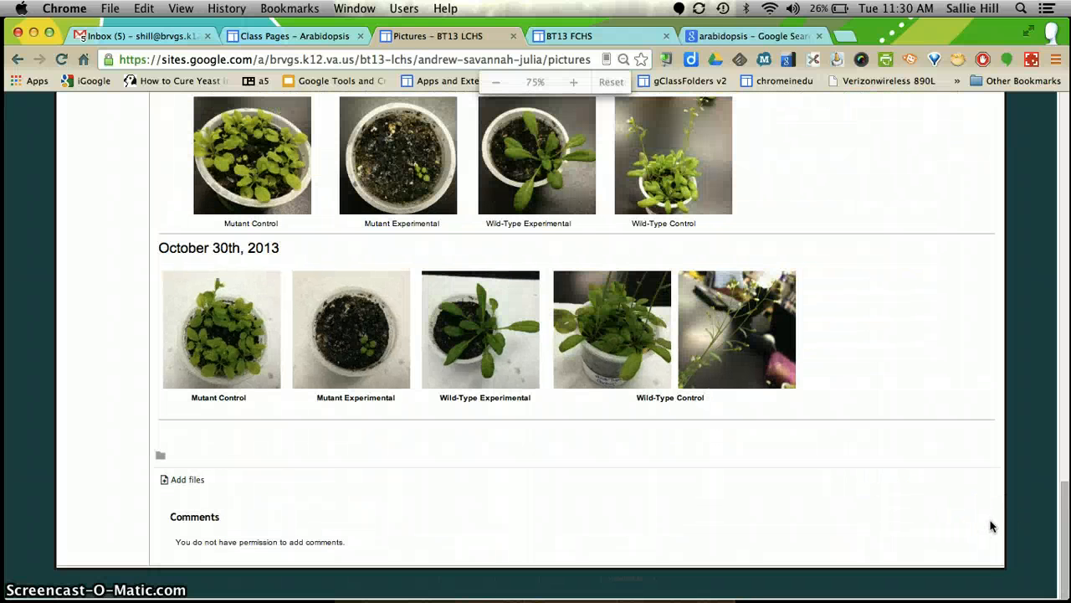
left_click_drag(1063, 525, 1049, 505)
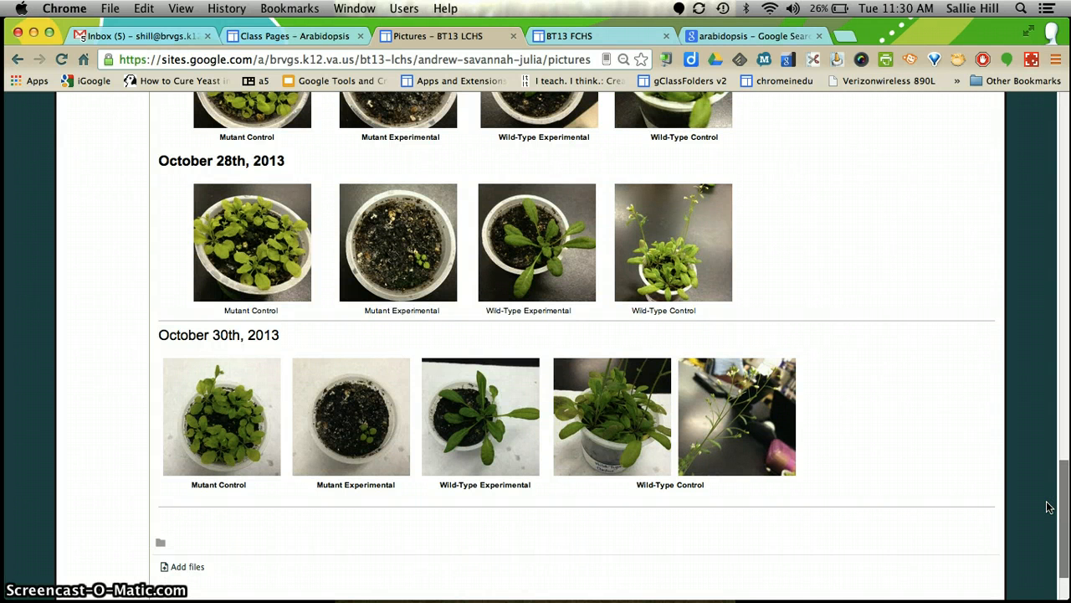
- Enlarge the page view and examine how the photo rows from October 21st to 28th wrap
key("super+equal")
key("super+equal")
key("super+equal")
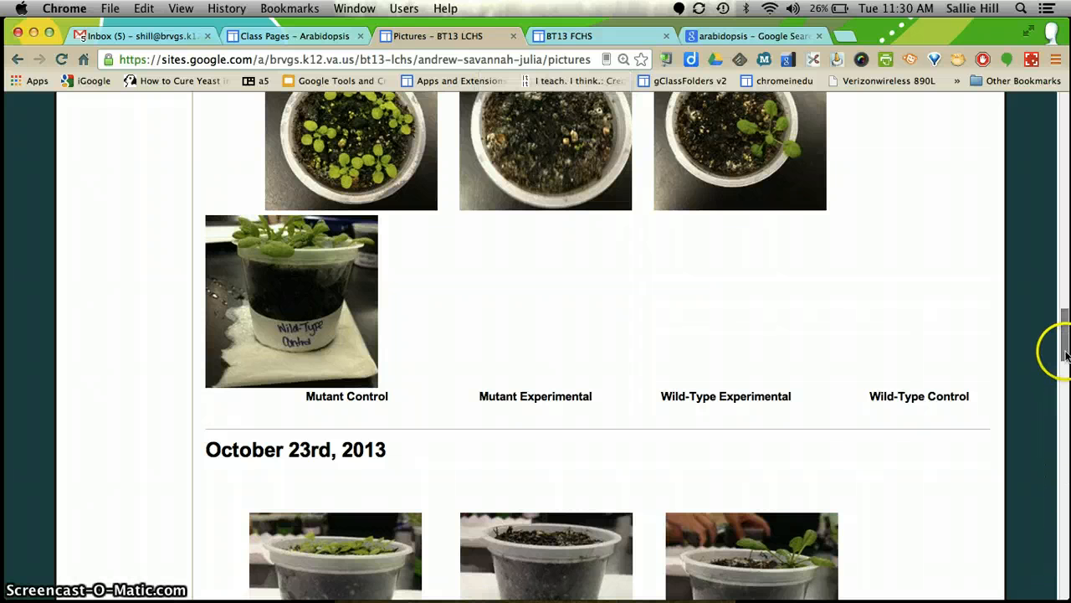
left_click_drag(1064, 354, 1061, 519)
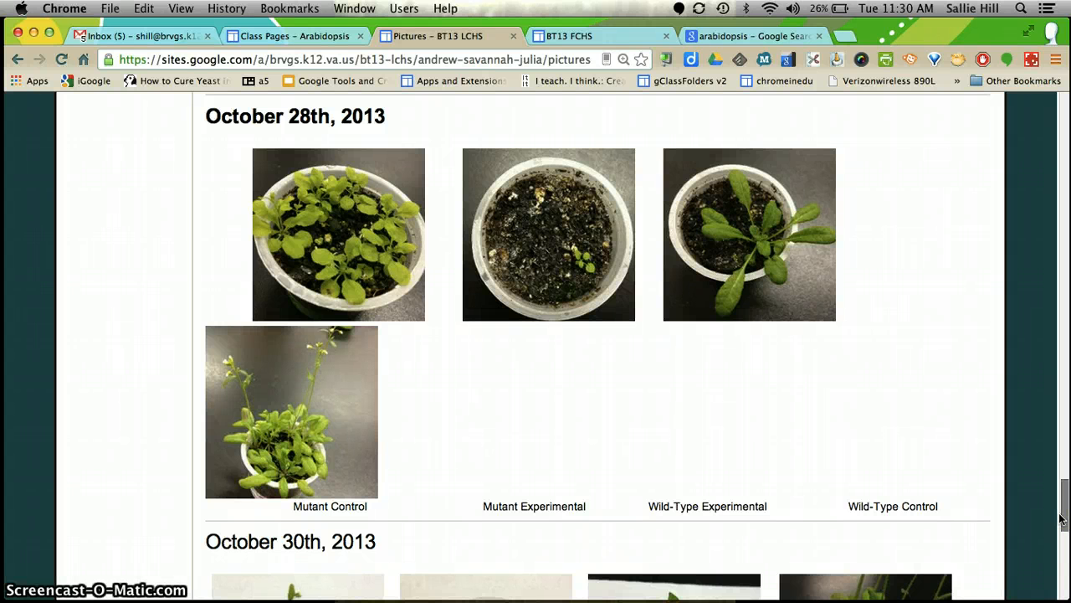
- Reduce the page zoom to 75% and check the alignment of the October 30th photos and captions
key("super+minus")
key("super+minus")
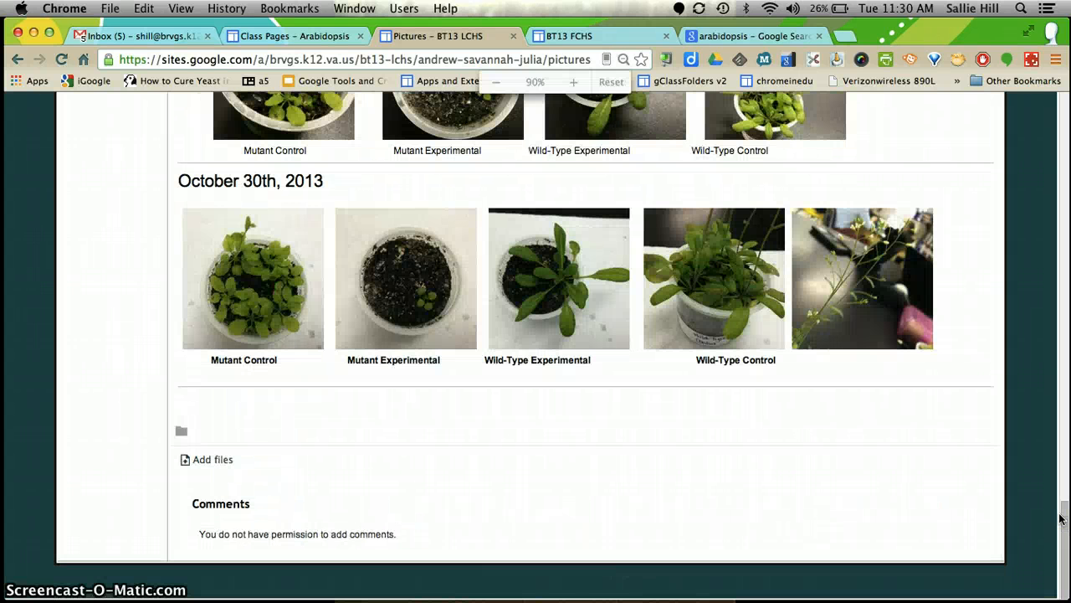
key("super+minus")
key("super+minus")
left_click(1063, 527)
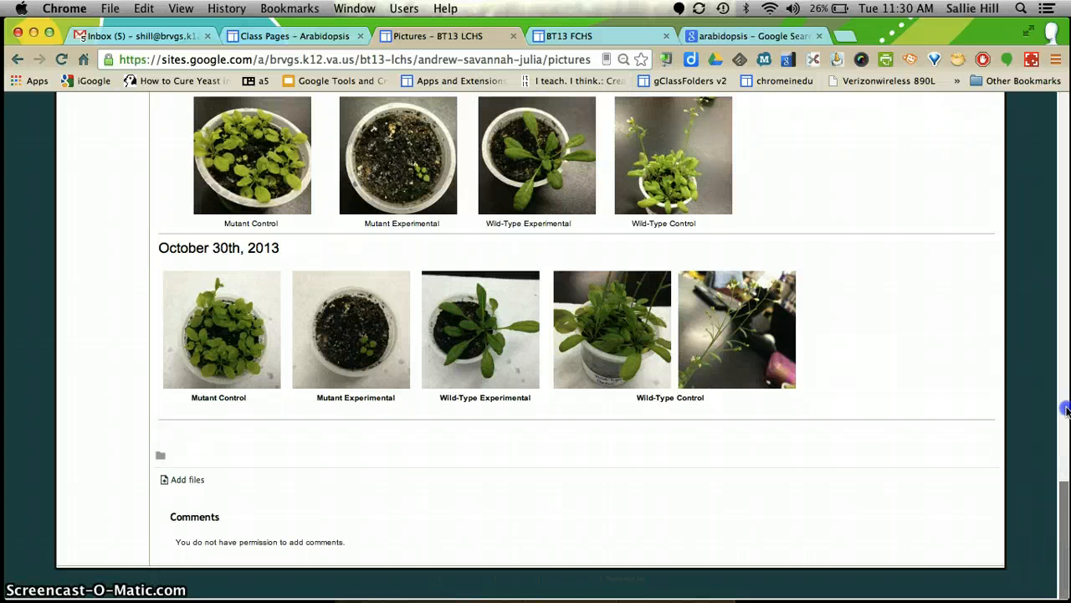
left_click_drag(1065, 515, 1066, 117)
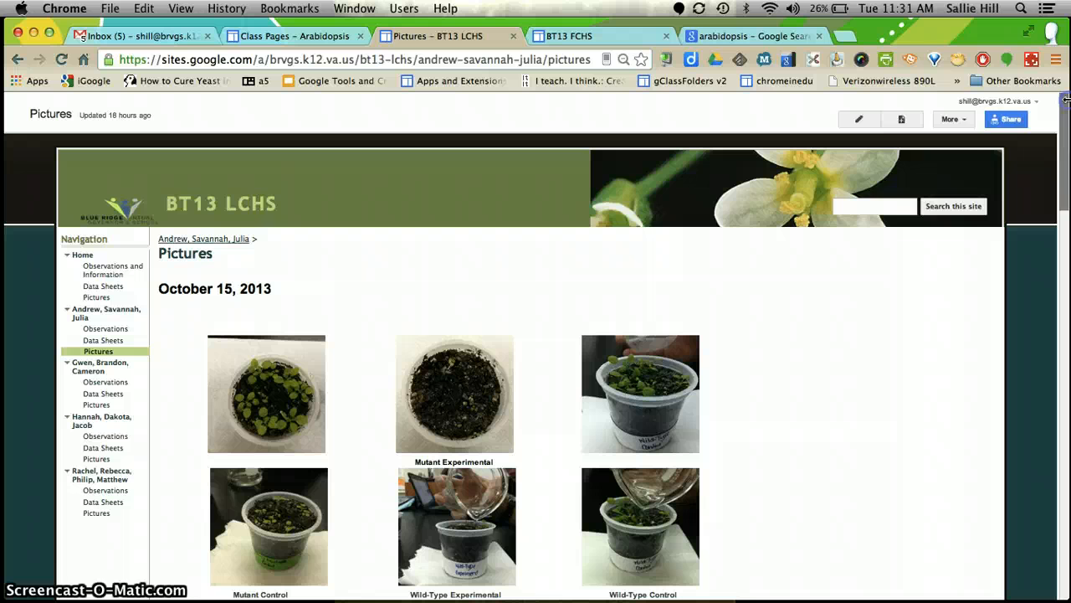
- Open the layout of the BT13 LCHS site for editing
left_click(951, 118)
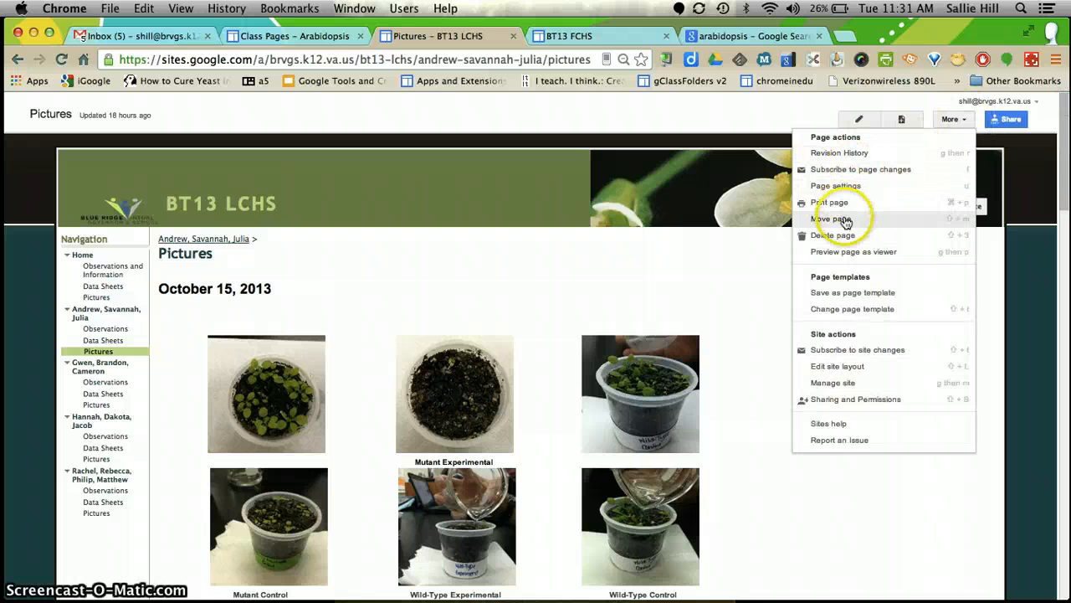
left_click(836, 366)
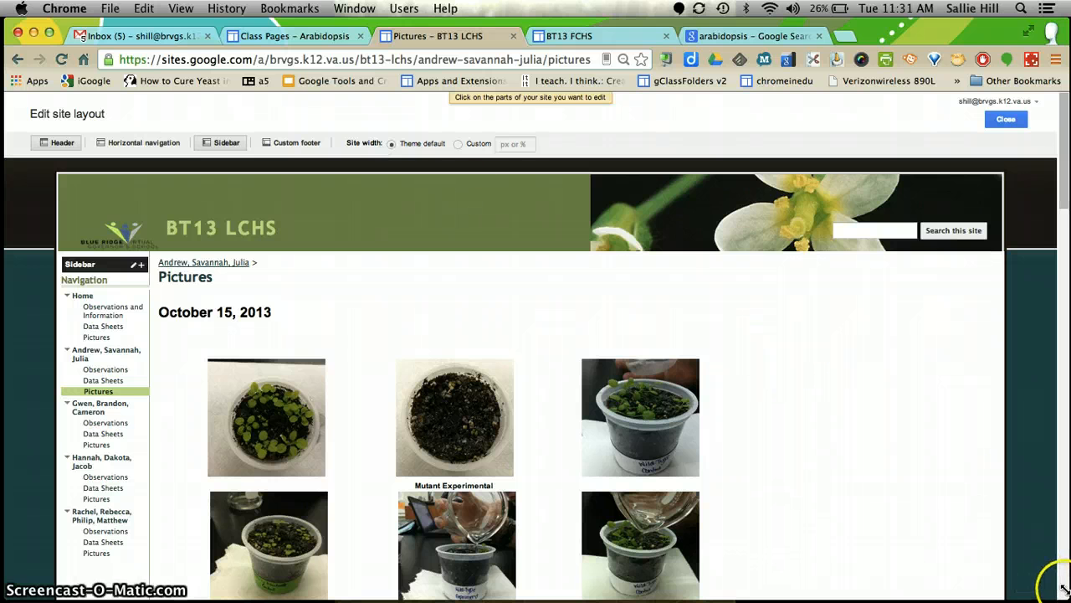
scroll(932, 552, "down", 5)
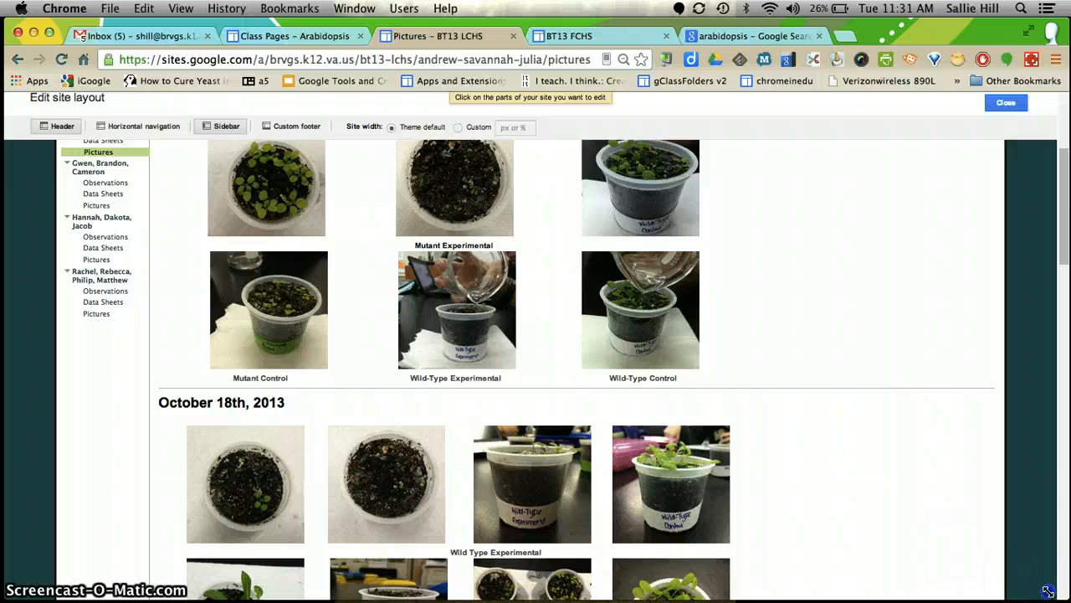
mouse_move(1047, 591)
left_mouse_down()
mouse_move(617, 561)
mouse_move(962, 564)
mouse_move(1064, 591)
left_mouse_up()
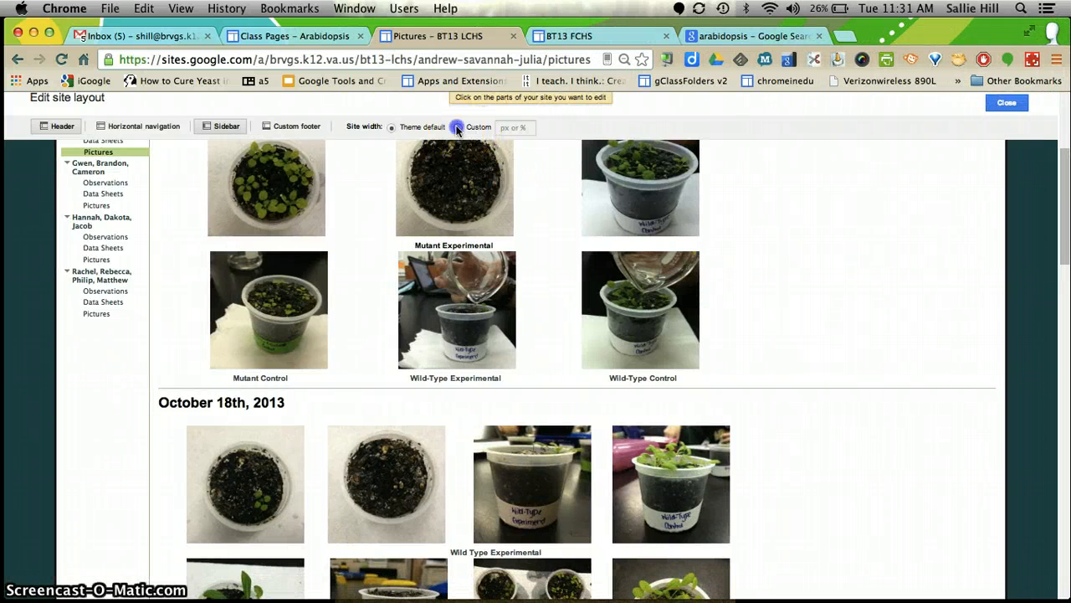
- Set a custom site width of 1000 px and compare it with the theme default width
left_click(507, 128)
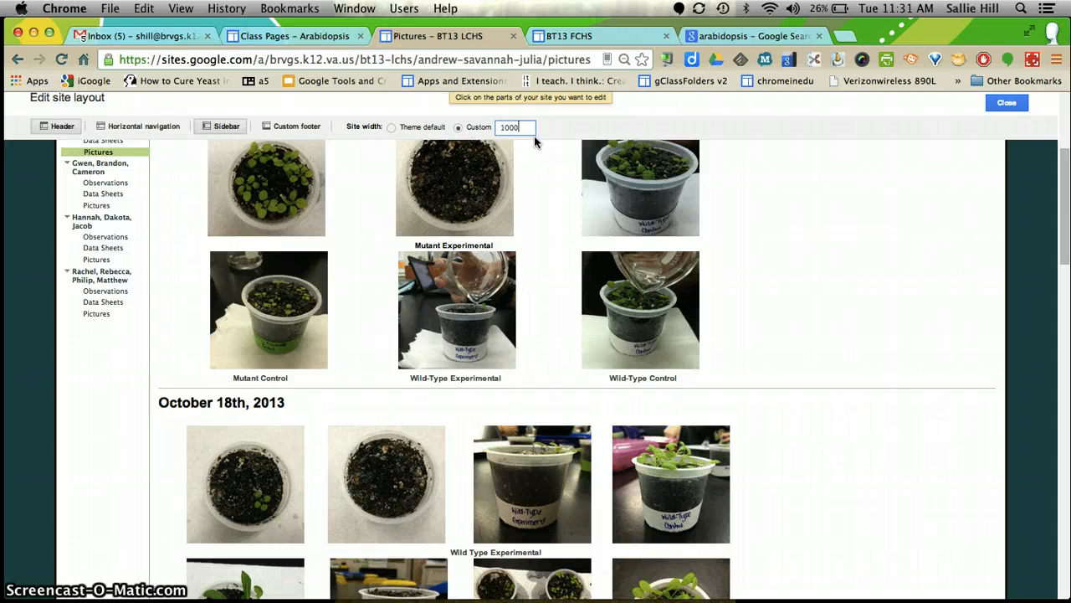
left_click(857, 175)
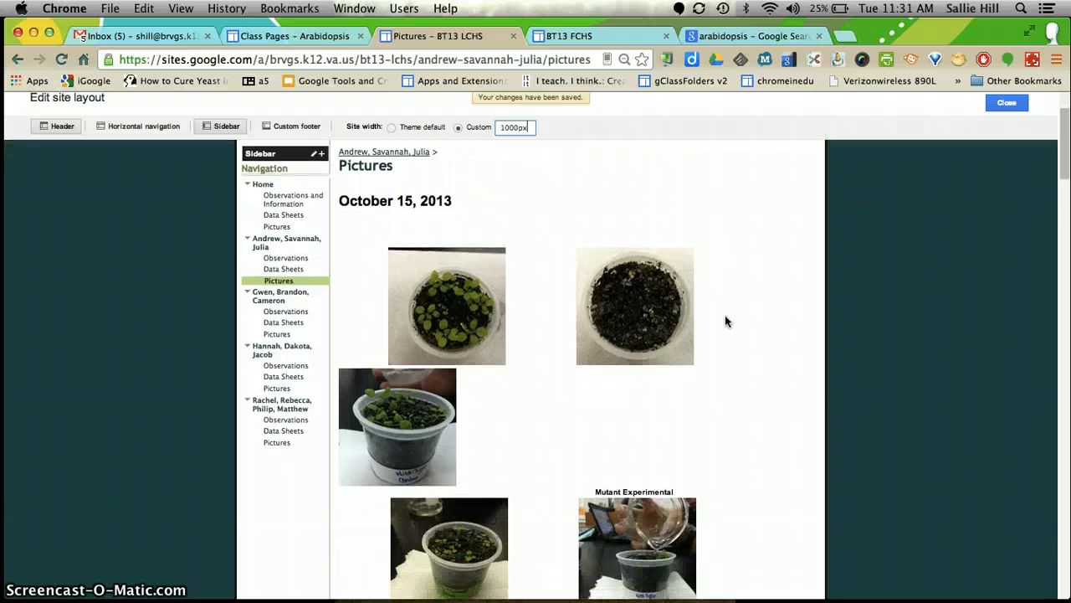
left_click(513, 127)
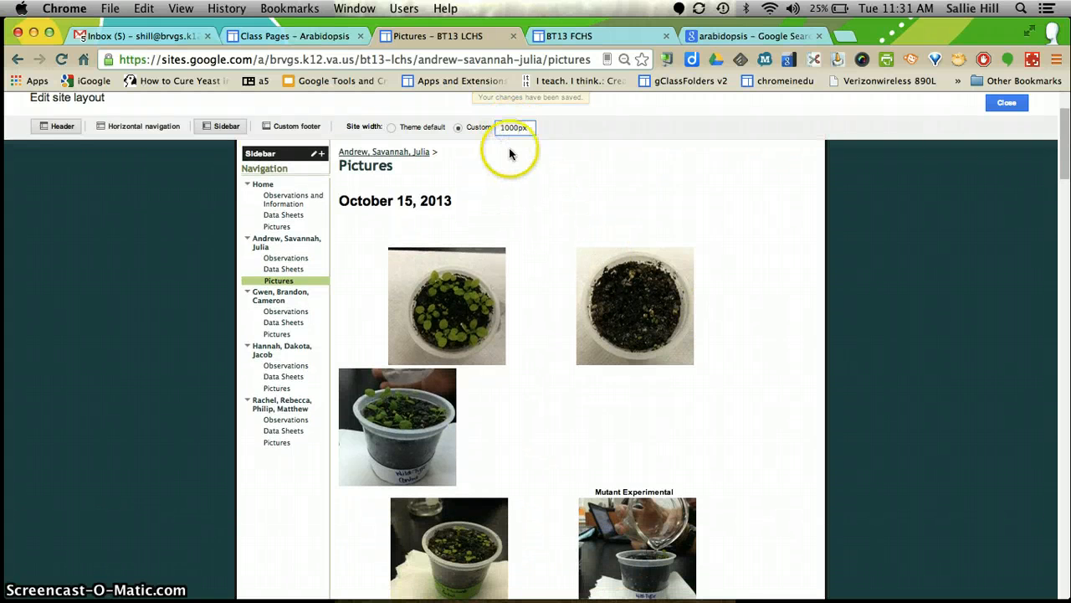
left_click(513, 129)
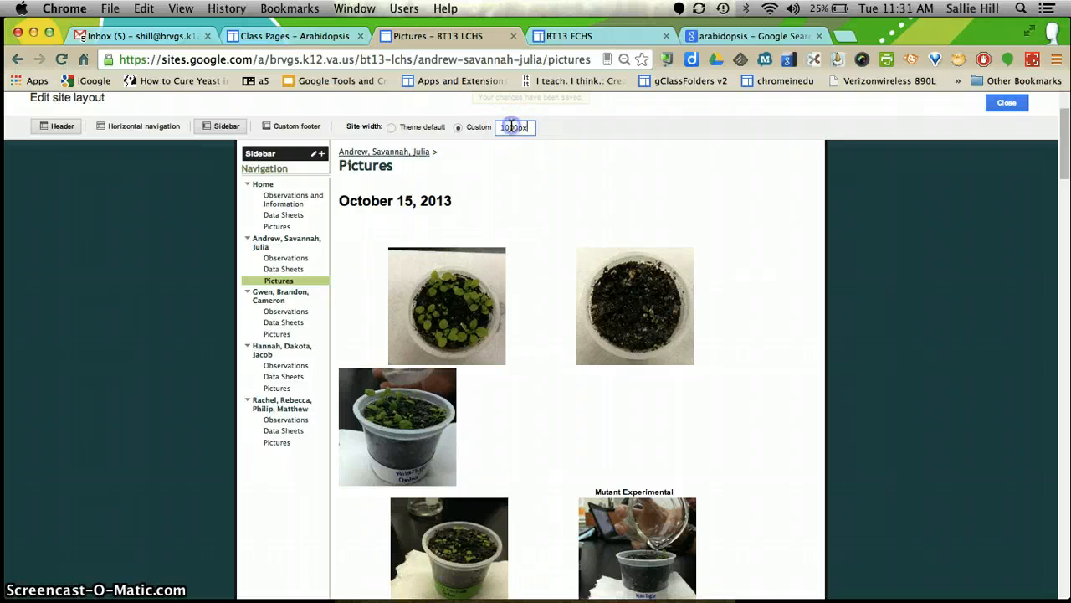
left_click(391, 128)
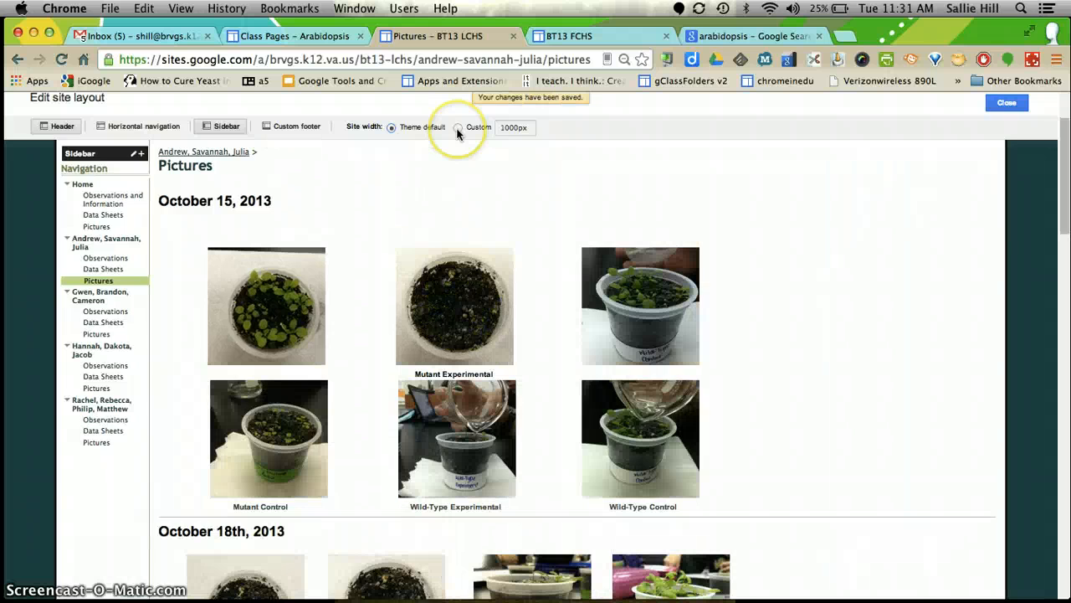
left_click(458, 128)
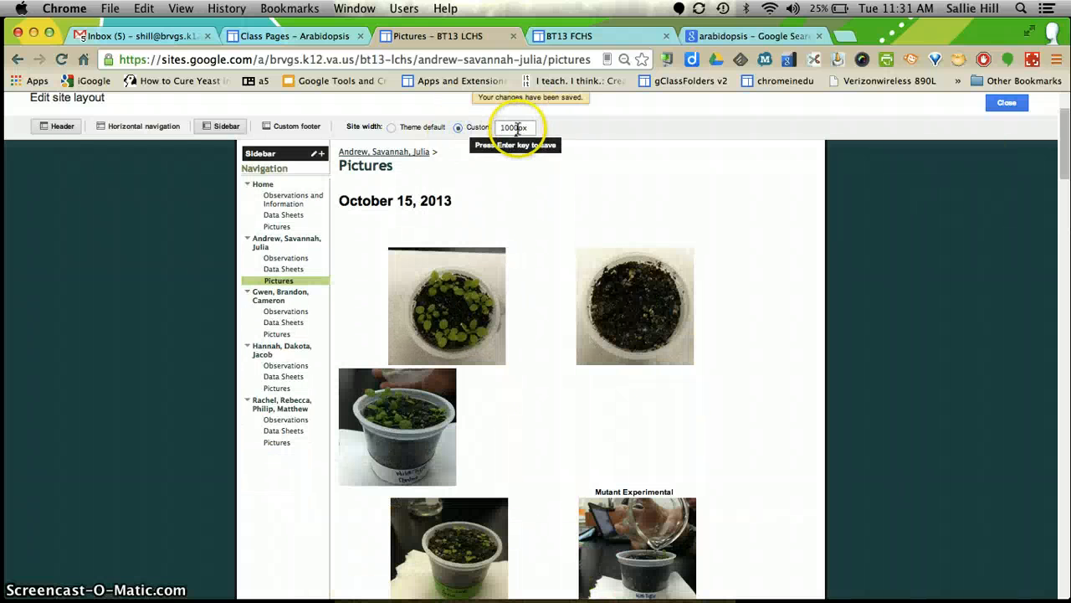
- Set the custom site width to 1200 px and check how the photo rows fit down to October 30th
left_click(499, 127)
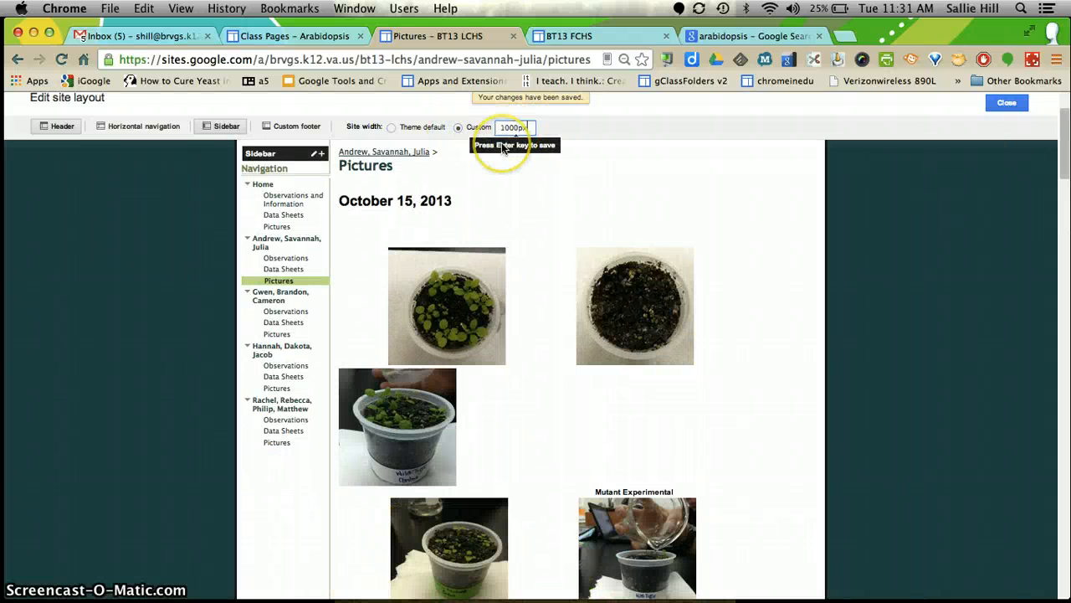
key("BackSpace")
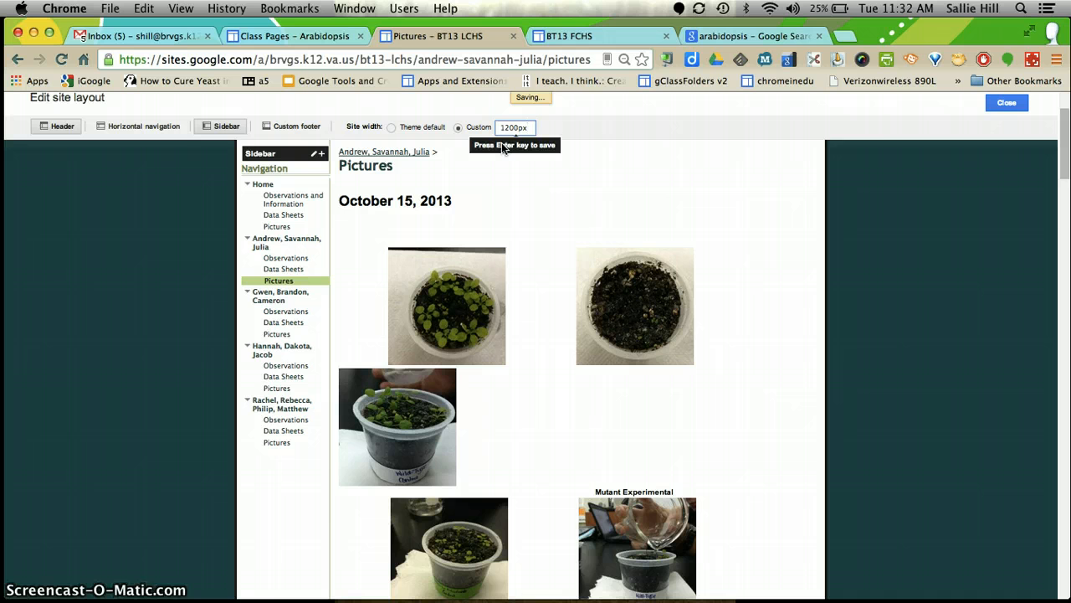
key("Return")
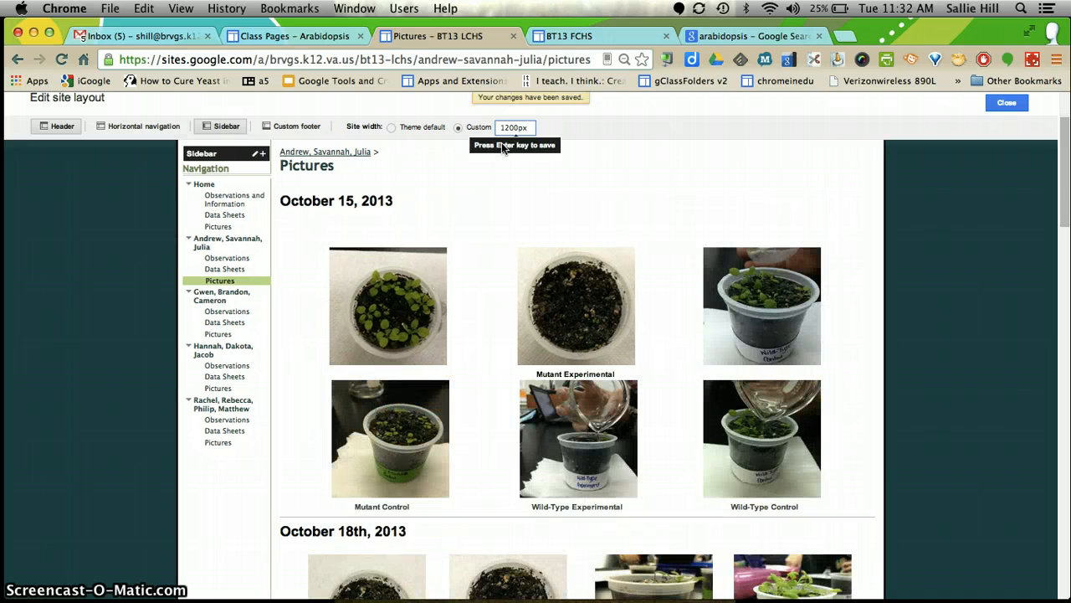
scroll(790, 343, "down", 10)
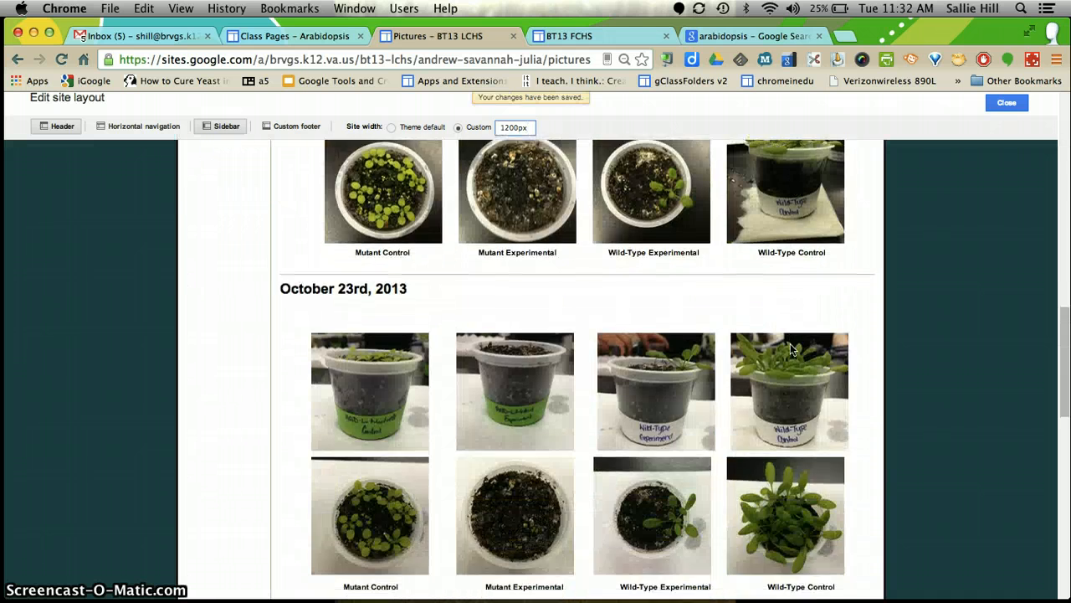
scroll(790, 350, "down", 10)
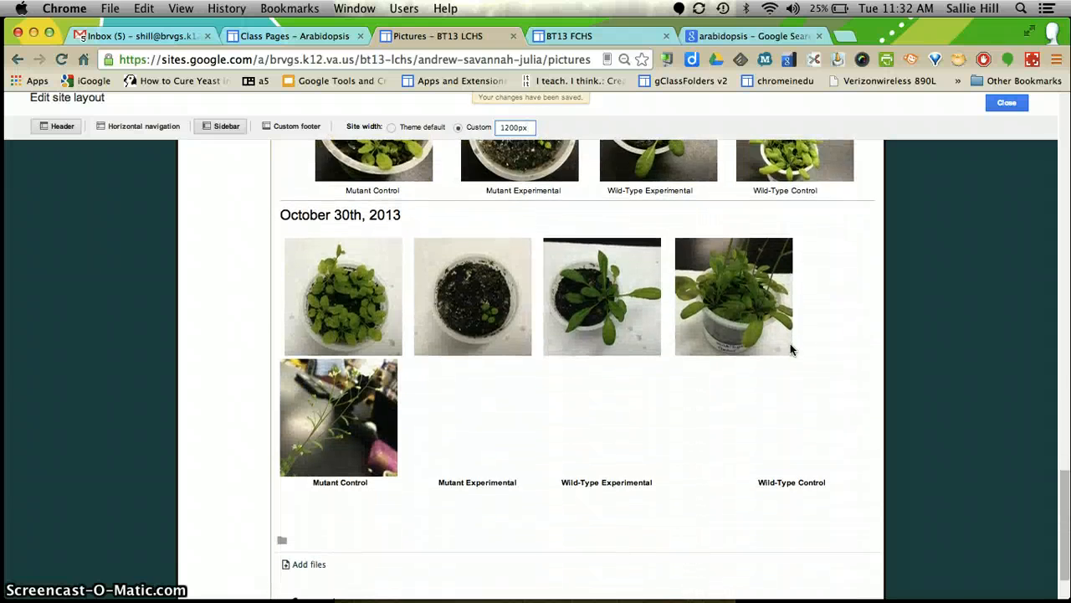
scroll(673, 343, "up", 5)
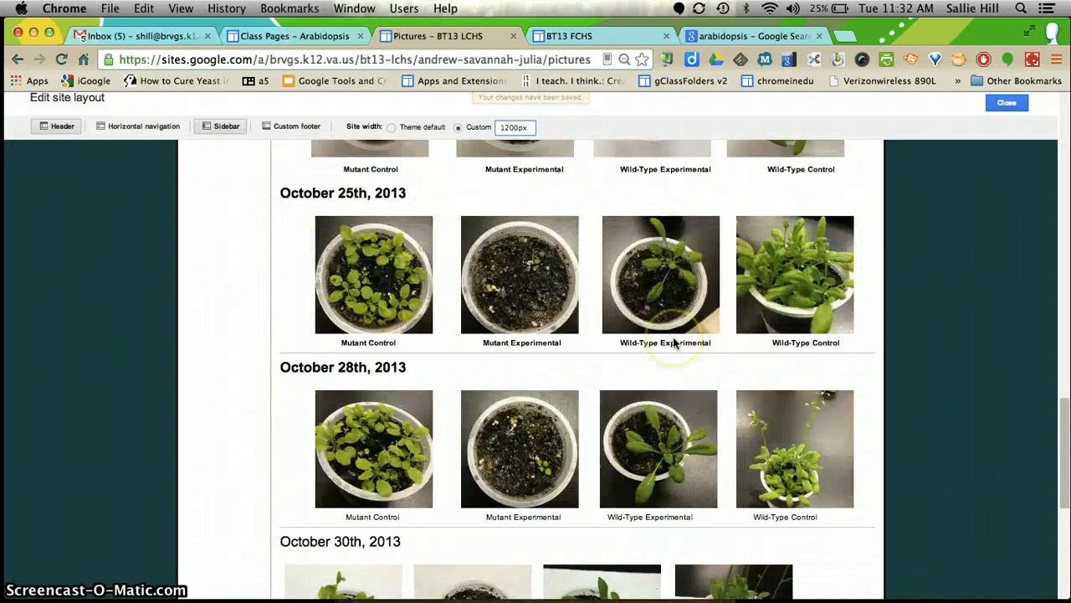
scroll(673, 342, "up", 10)
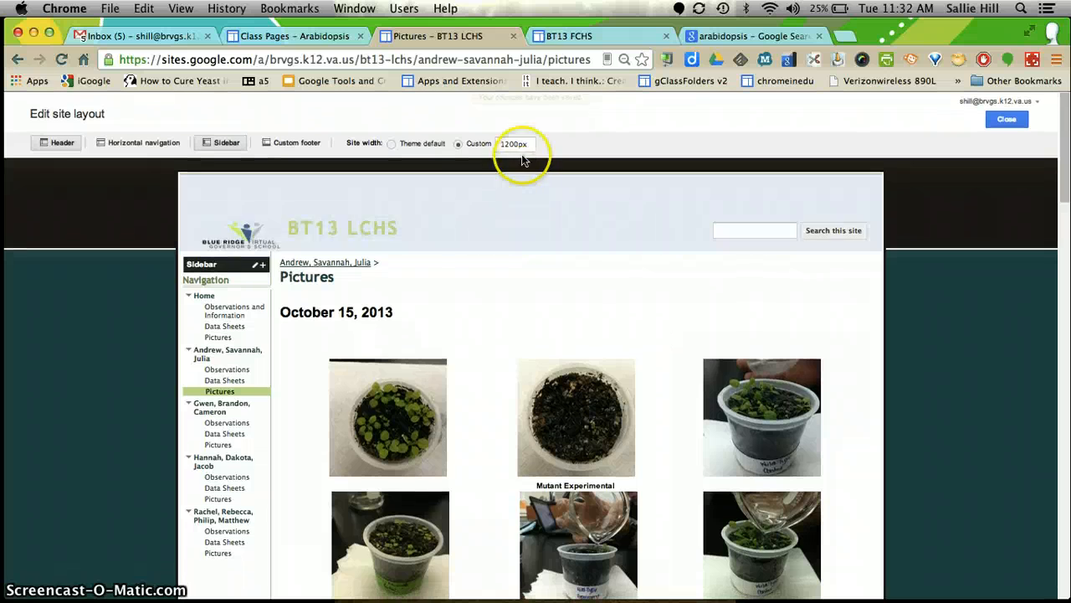
- Try a custom site width of 1250 px and check the October 30th photo row
left_click(514, 144)
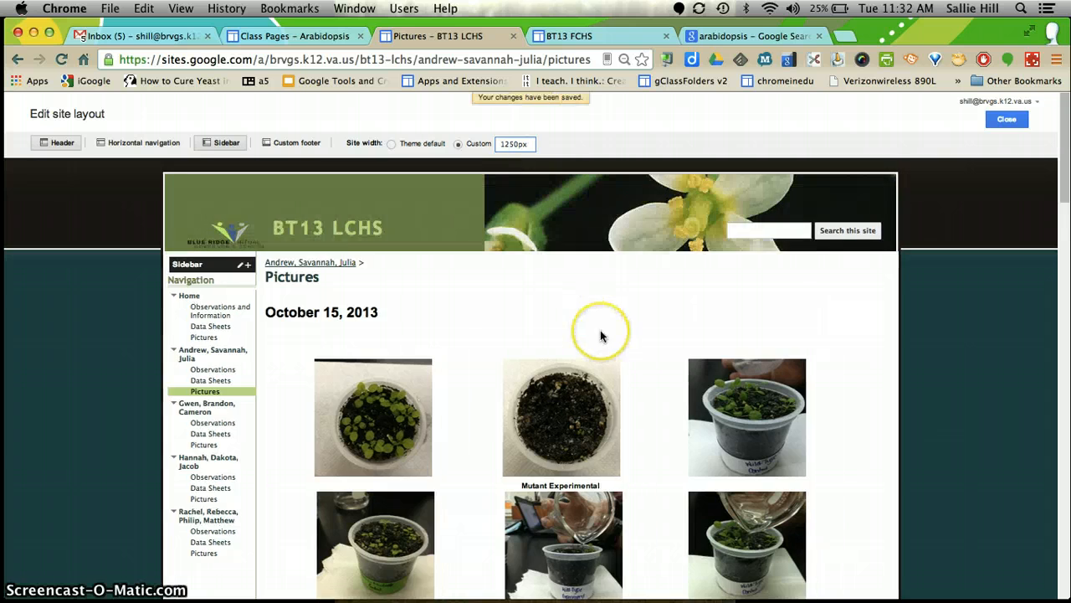
scroll(600, 336, "down", 15)
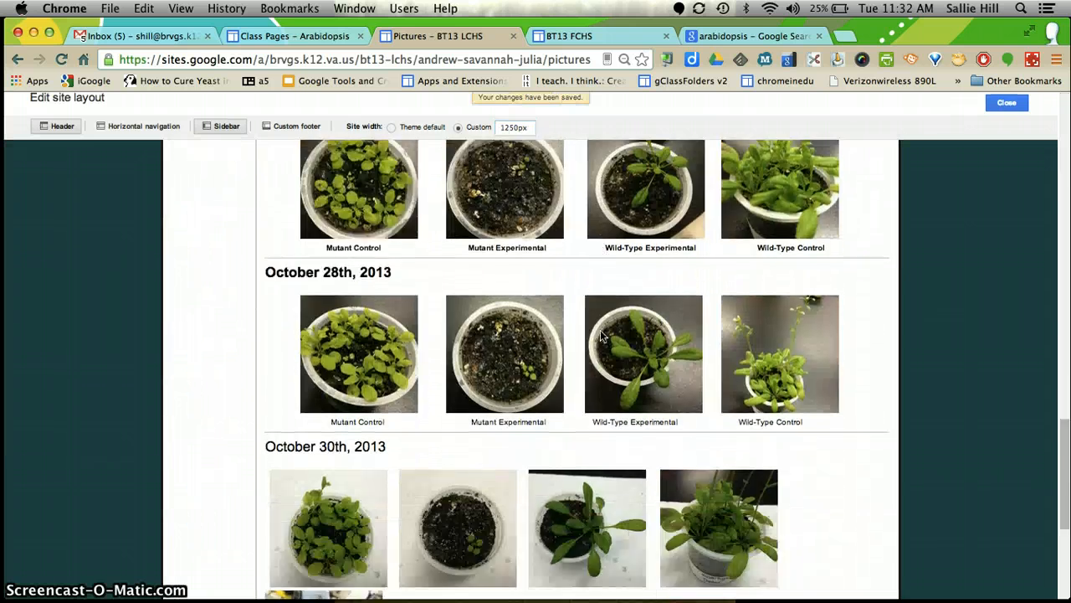
scroll(600, 336, "down", 3)
scroll(561, 265, "up", 12)
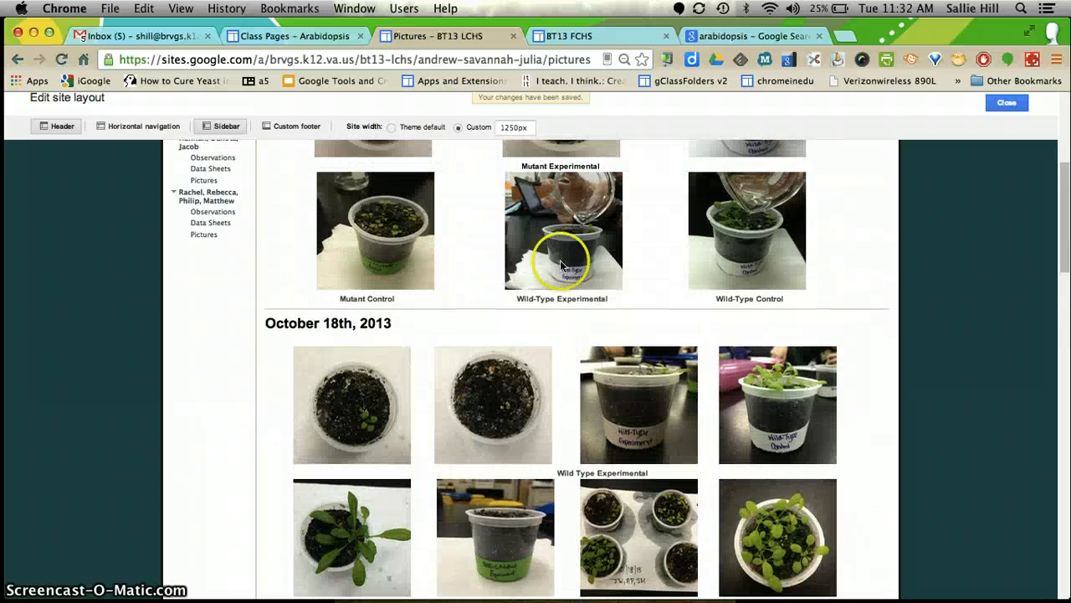
- Set the custom site width to 1350 px, checking the October 30th row, and close the layout editor
left_click(512, 127)
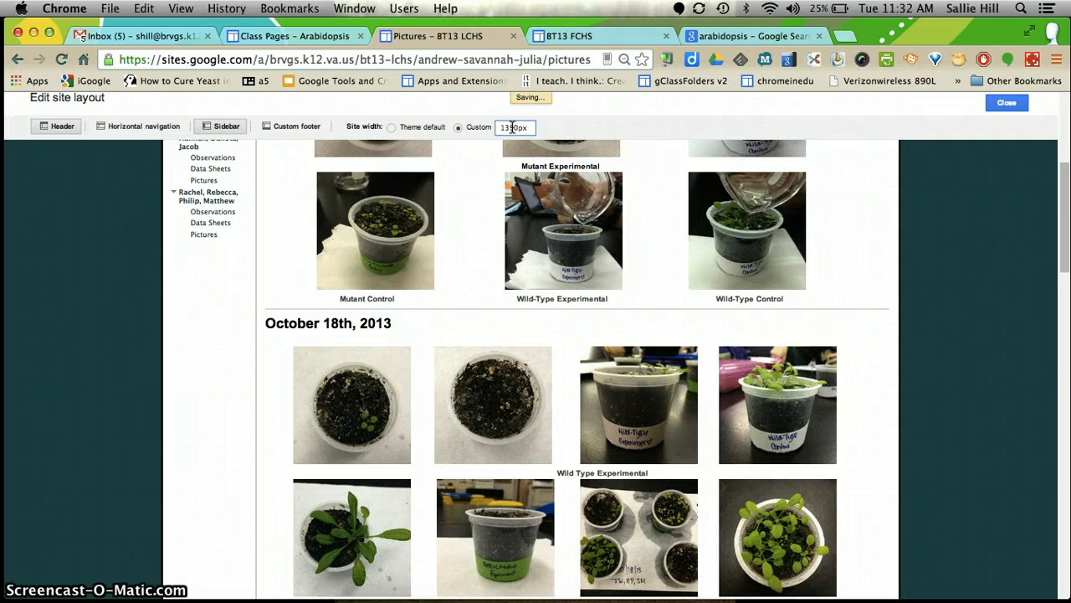
scroll(603, 340, "down", 13)
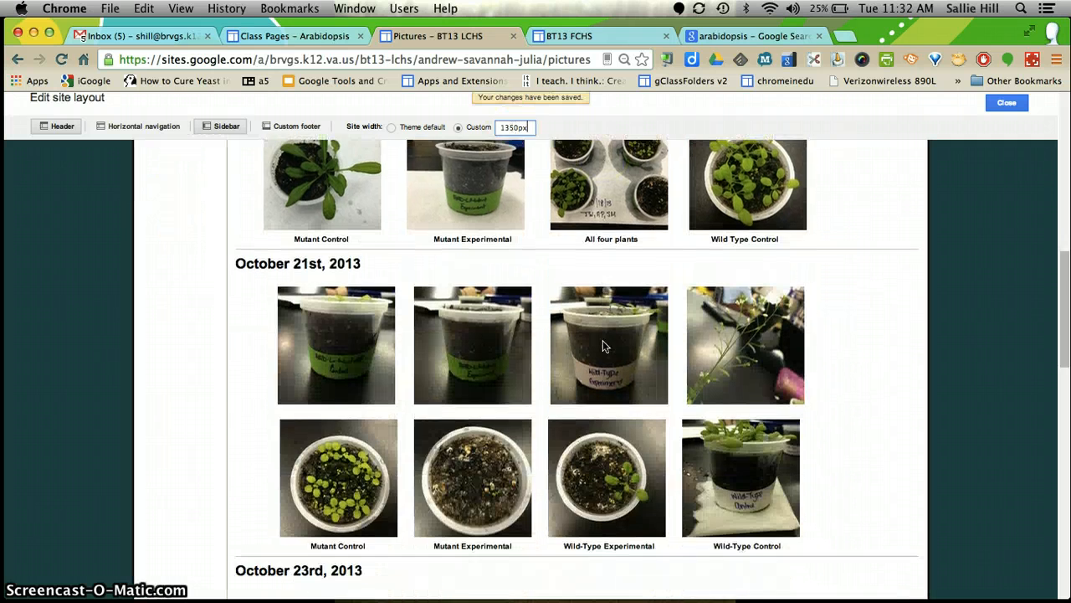
scroll(602, 340, "down", 4)
scroll(603, 340, "up", 18)
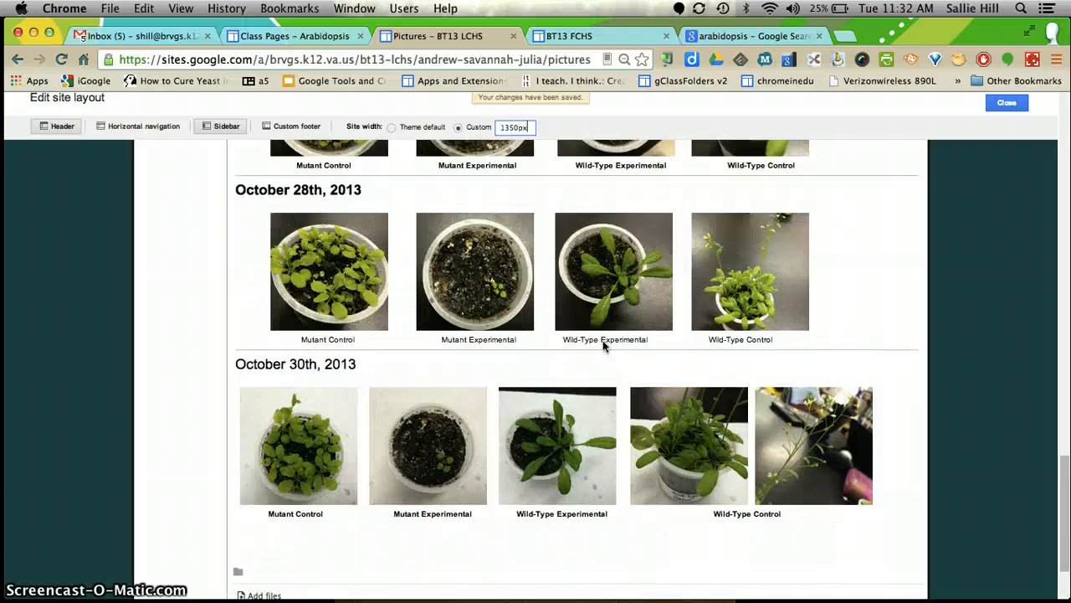
scroll(603, 346, "up", 5)
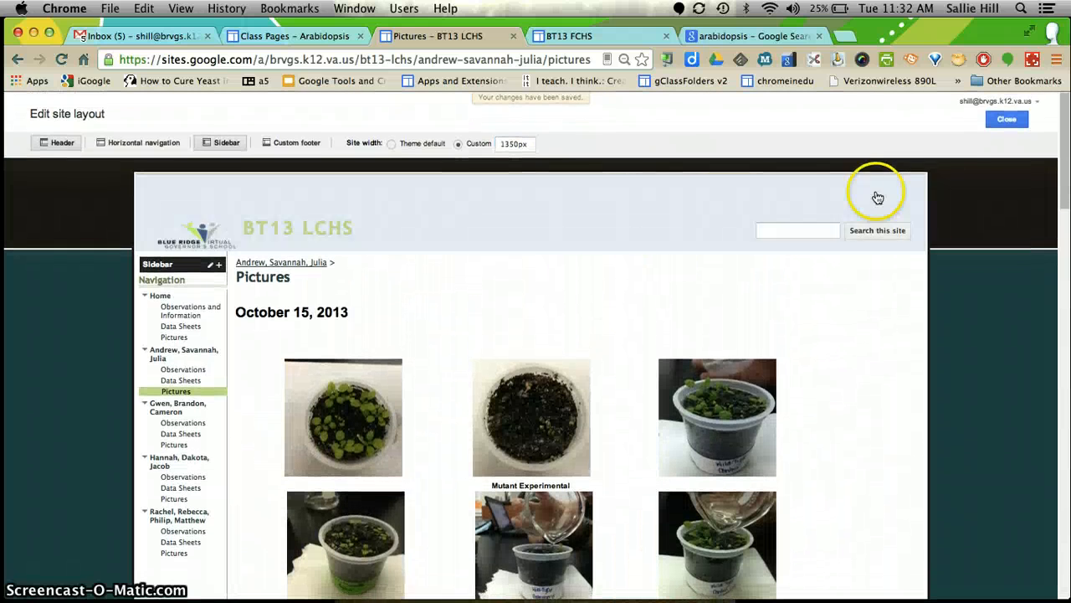
left_click(1006, 118)
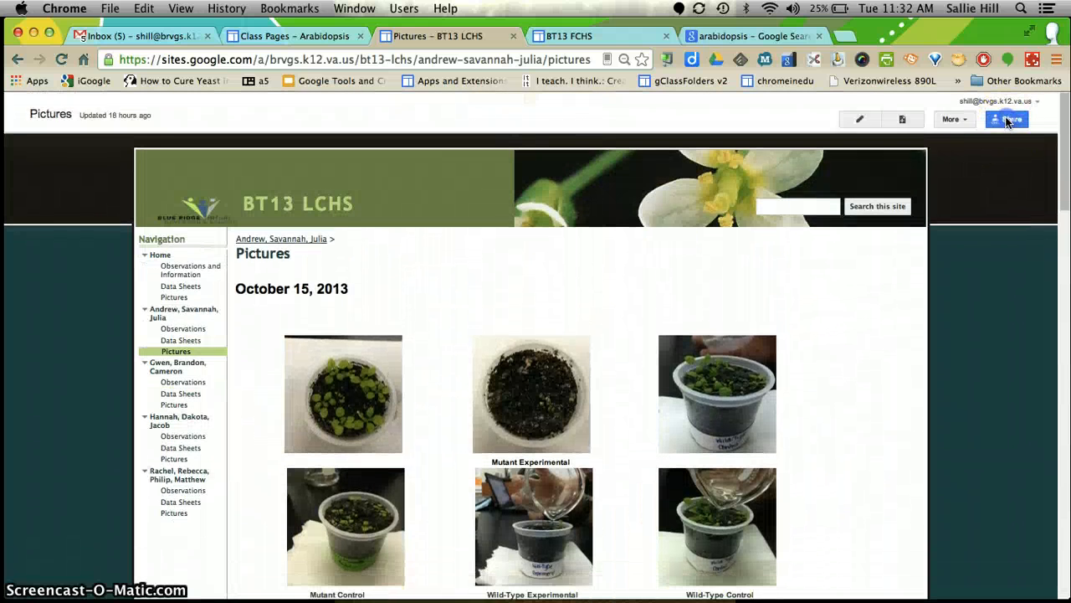
scroll(716, 446, "down", 5)
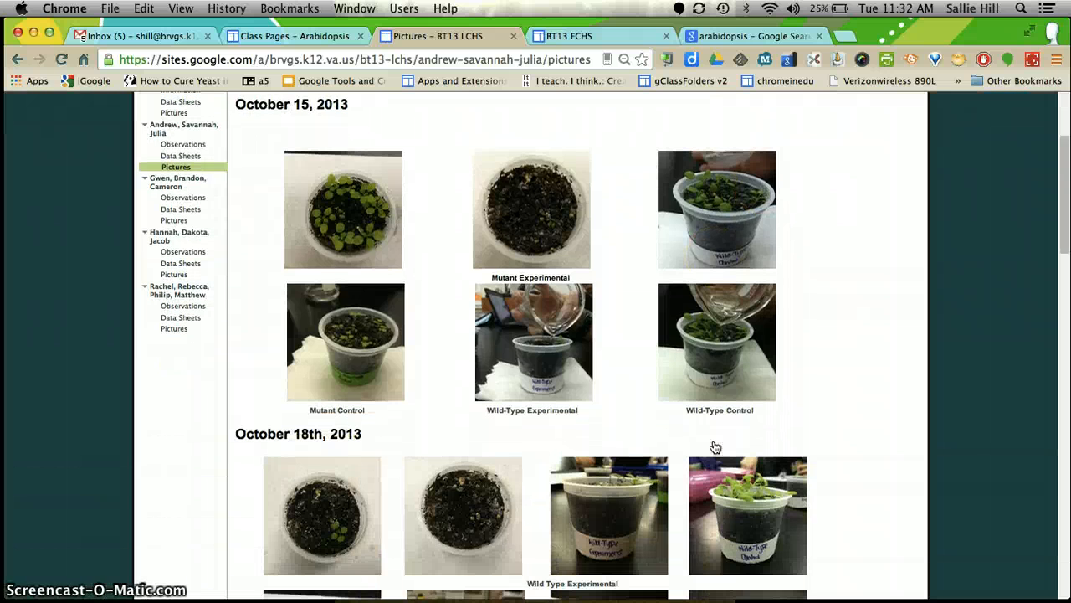
- Check the alignment of the photo rows on the Pictures page from October 15 down to October 30th
scroll(716, 447, "down", 8)
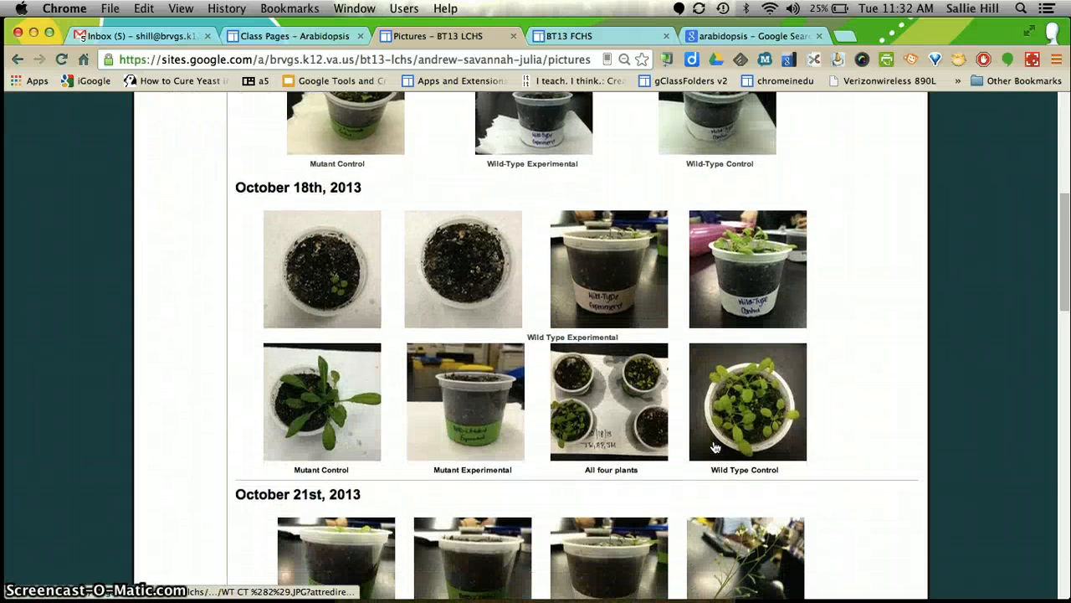
scroll(715, 446, "down", 13)
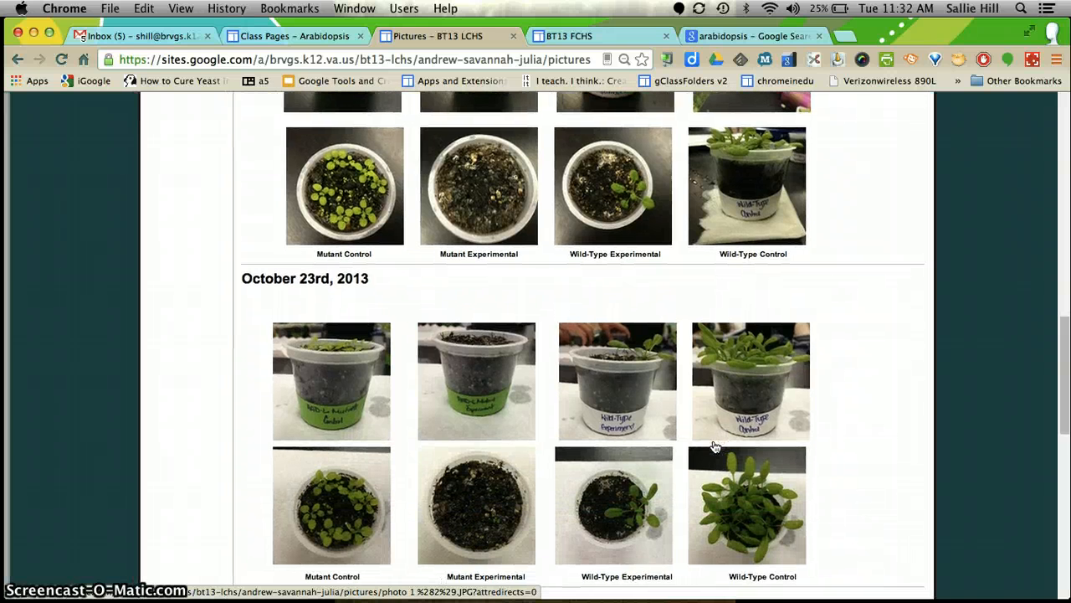
scroll(715, 446, "down", 15)
scroll(716, 446, "down", 2)
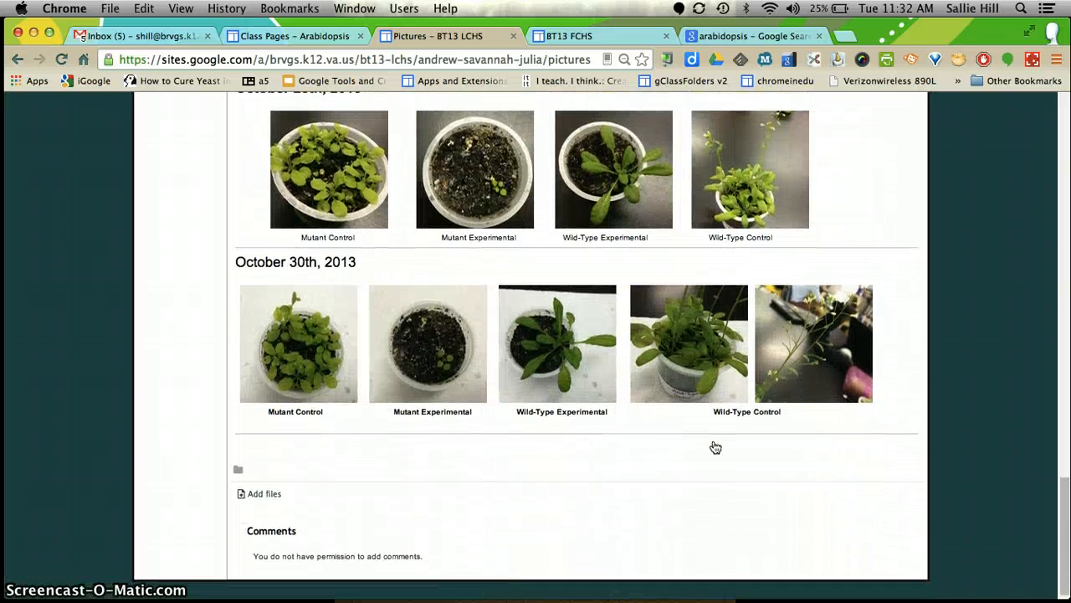
- Compare the photo rows around October 30th at 67% and 100% browser zoom
key("super+minus")
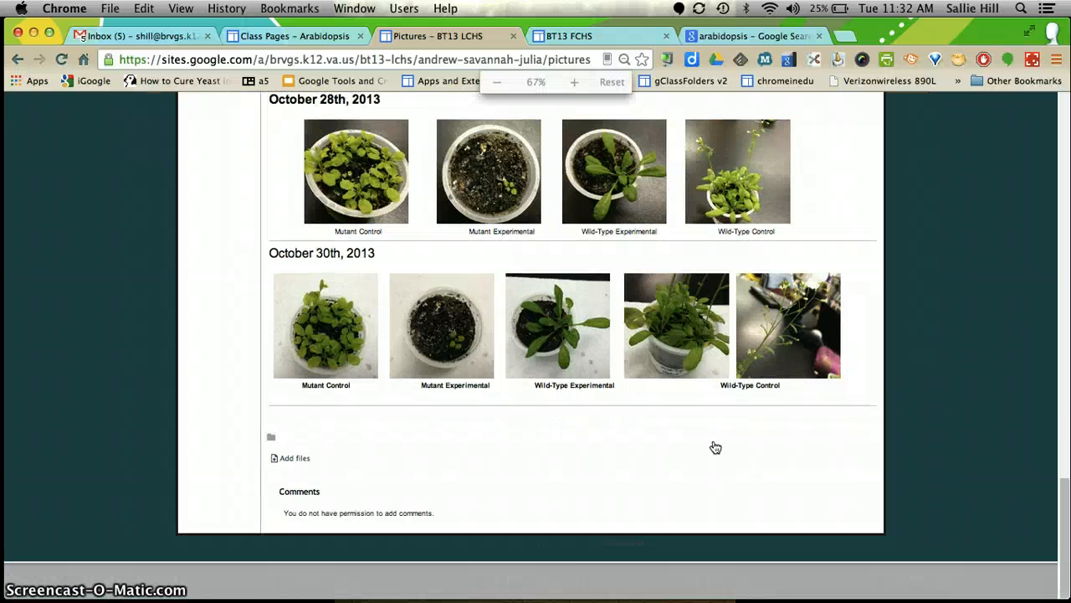
key("super+plus")
key("super+plus")
key("super+plus")
key("super+plus")
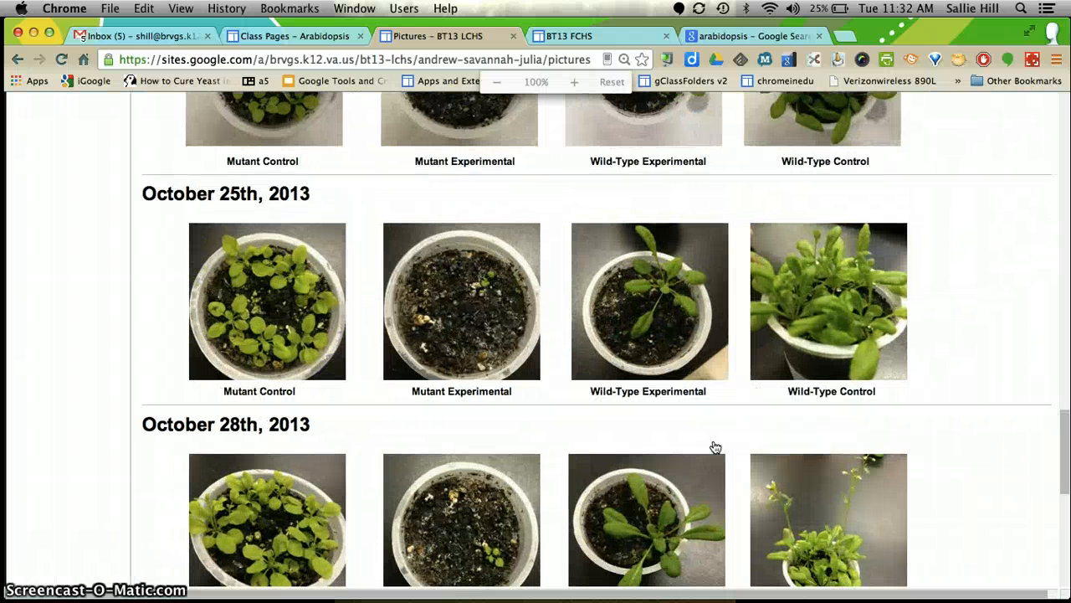
scroll(635, 433, "down", 6)
scroll(635, 433, "up", 4)
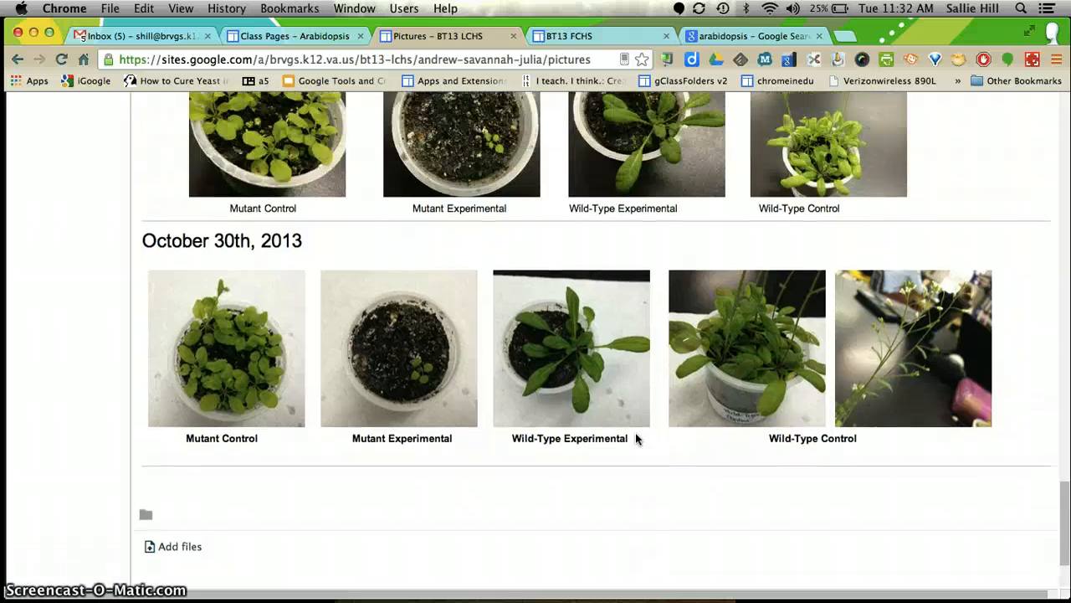
scroll(637, 437, "up", 10)
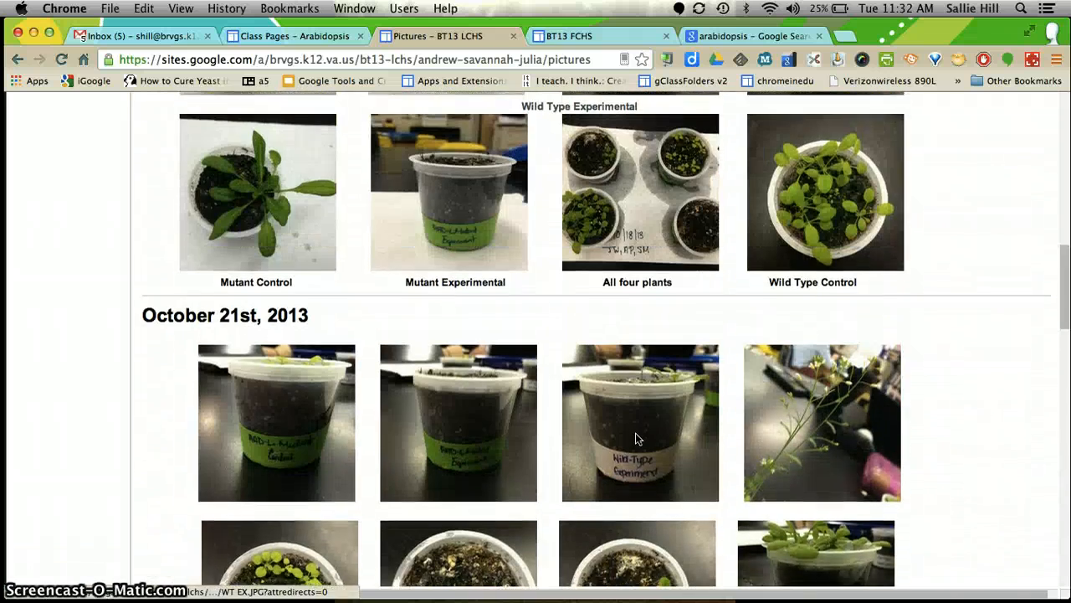
- Review the whole Pictures page at 100% zoom, from the October 15 photos to the October 30th row
scroll(635, 432, "left", 5)
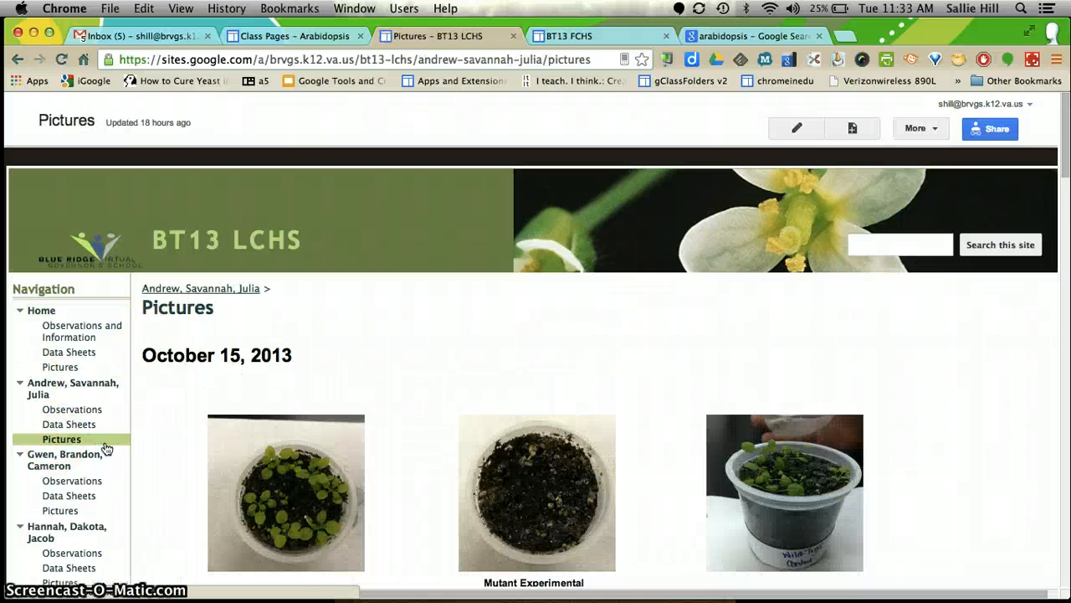
left_click(435, 419)
scroll(435, 419, "down", 6)
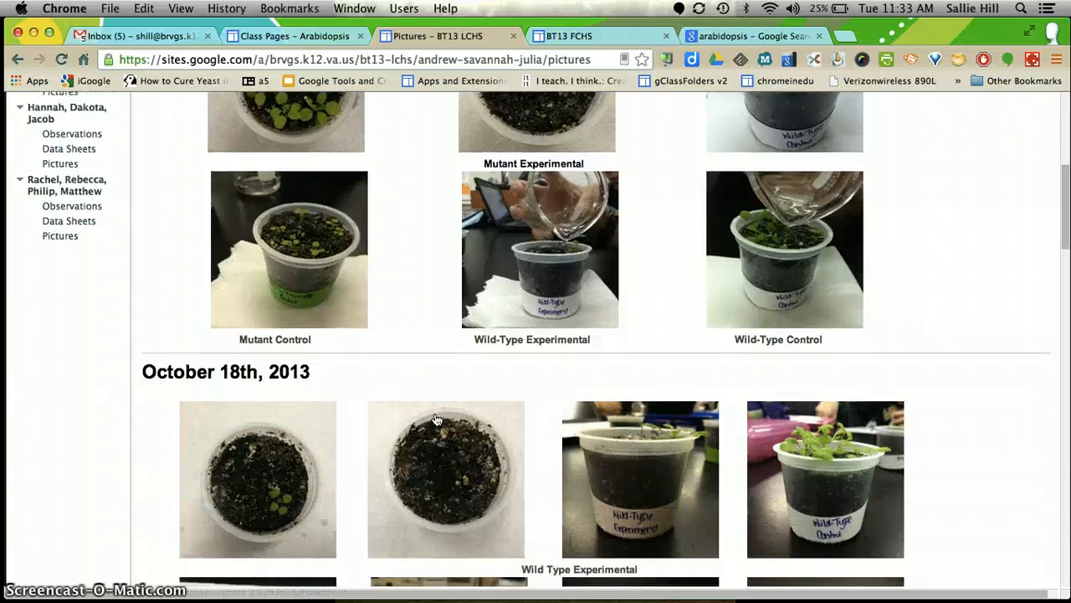
scroll(436, 418, "down", 15)
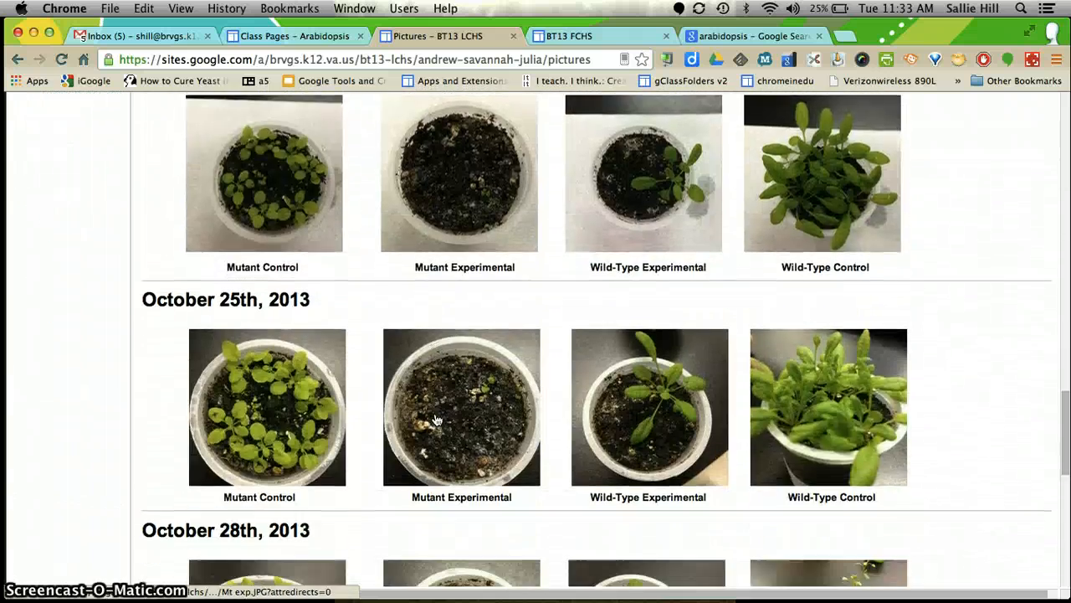
scroll(435, 419, "down", 10)
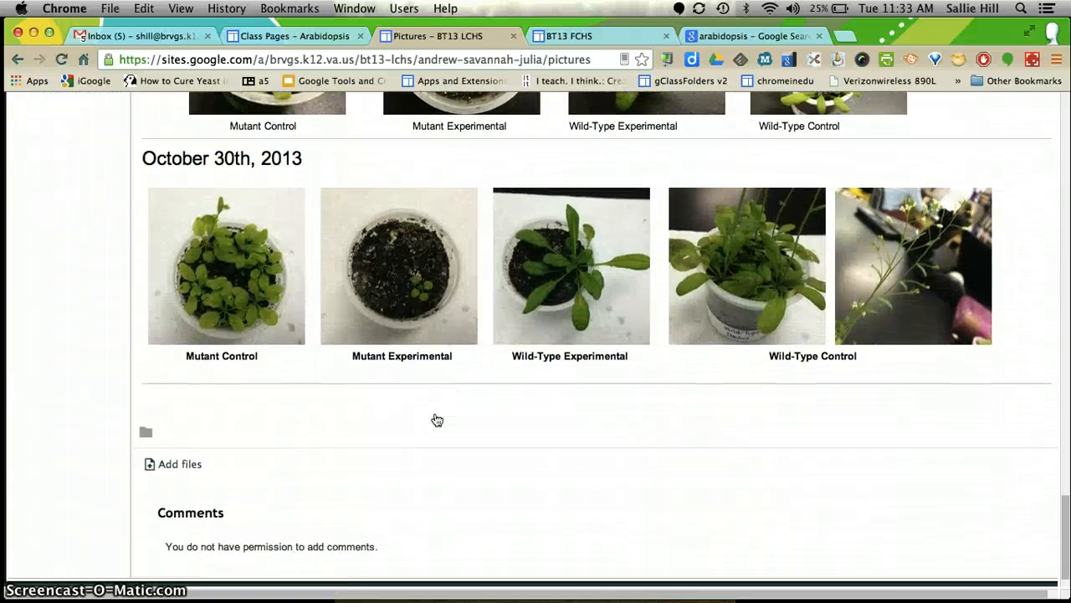
scroll(436, 419, "up", 20)
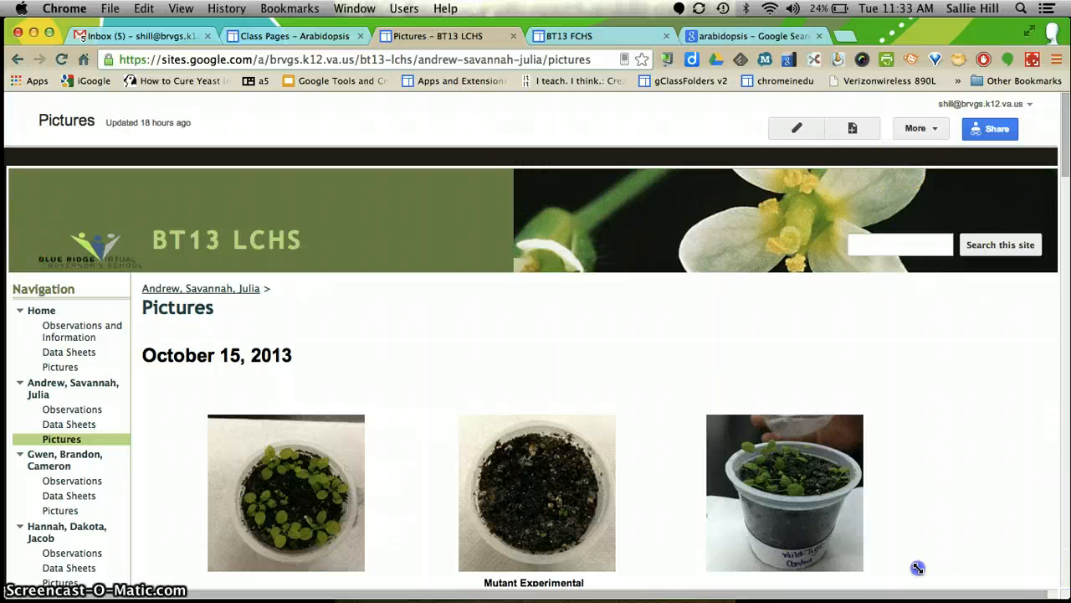
- Resize the browser window and check how the October 15 photo rows fit
left_click_drag(917, 569, 1070, 600)
scroll(861, 499, "down", 5)
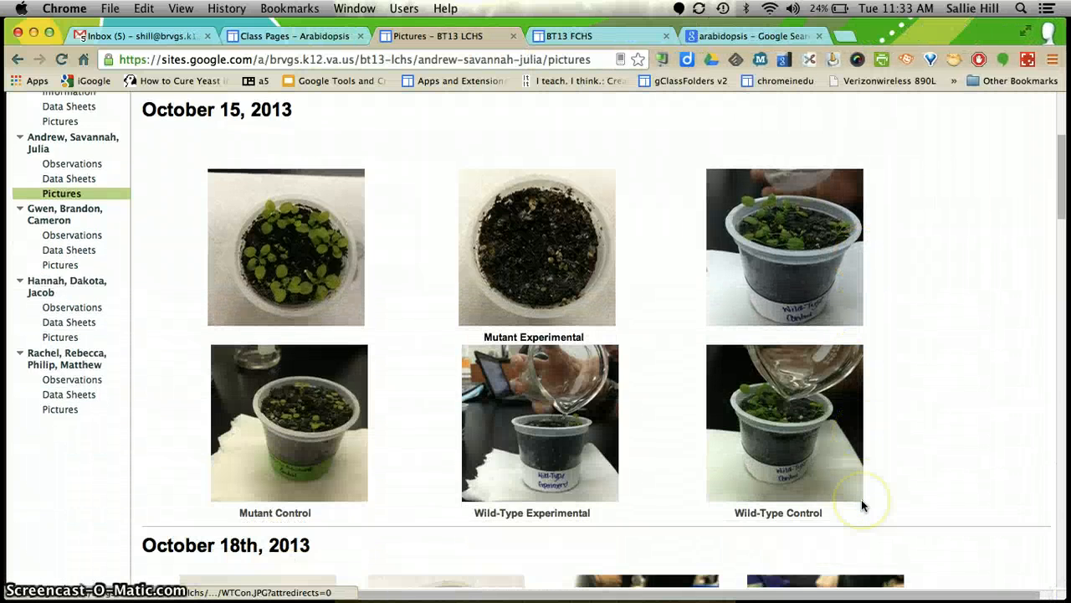
scroll(861, 504, "down", 1)
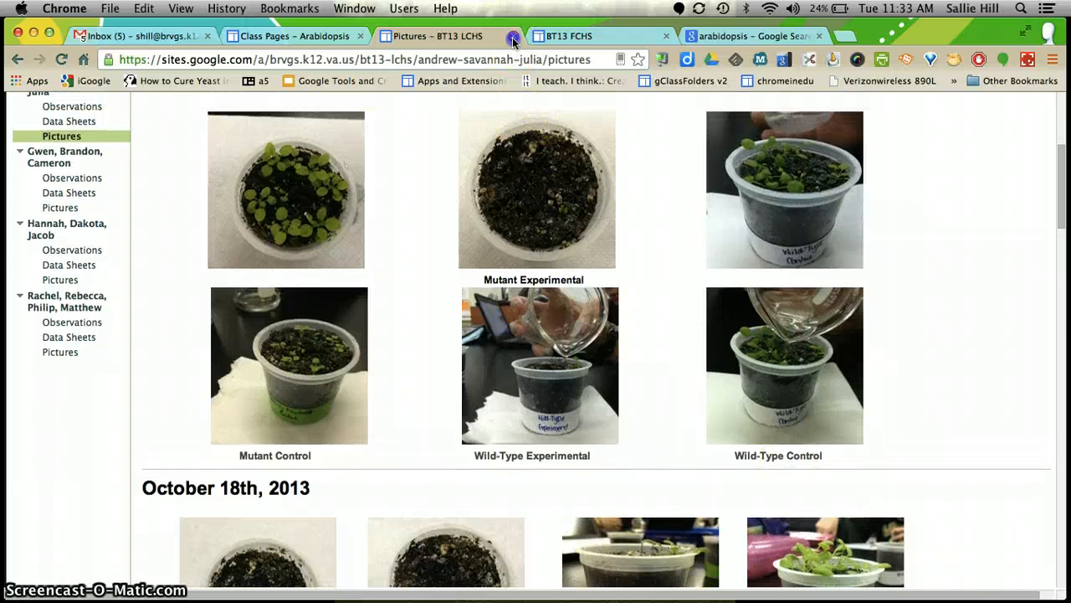
- Close the BT13 LCHS page, open the Pictures page of the BT13 FCHS site and look over its images
left_click(513, 37)
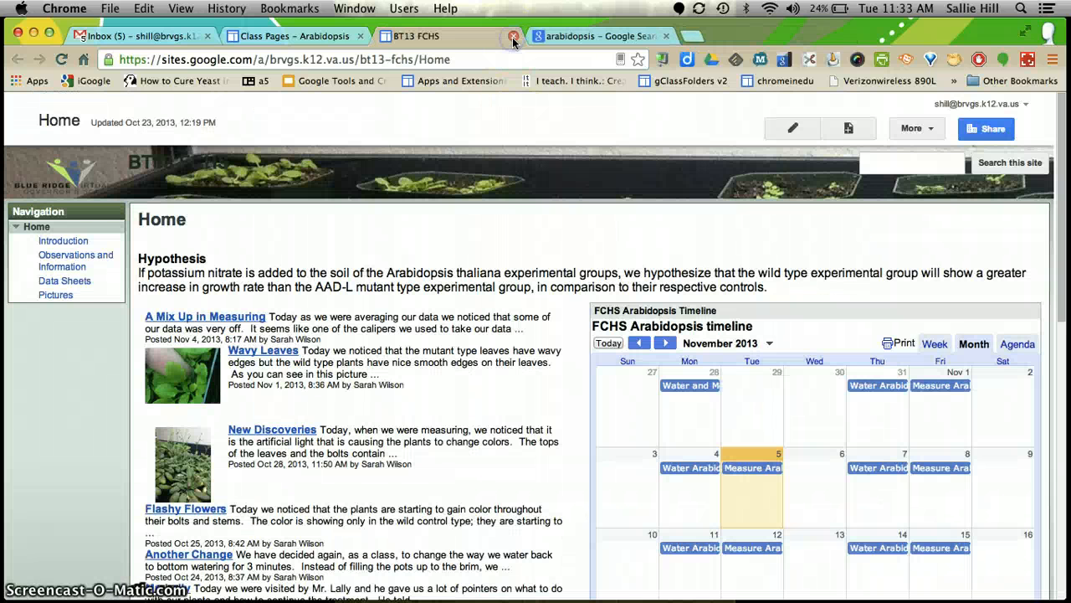
left_click(54, 295)
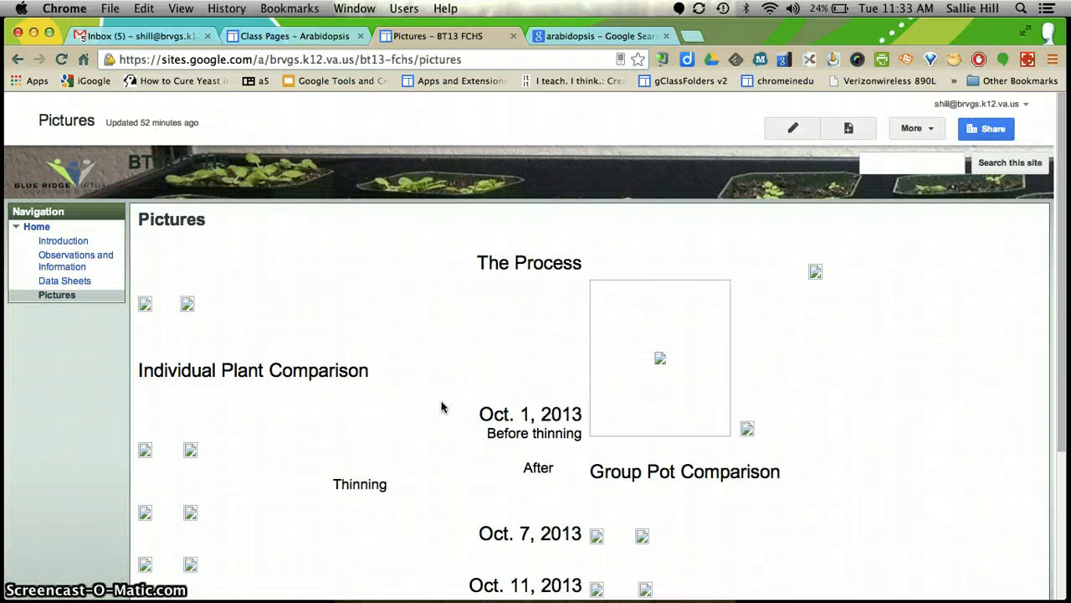
scroll(443, 406, "down", 2)
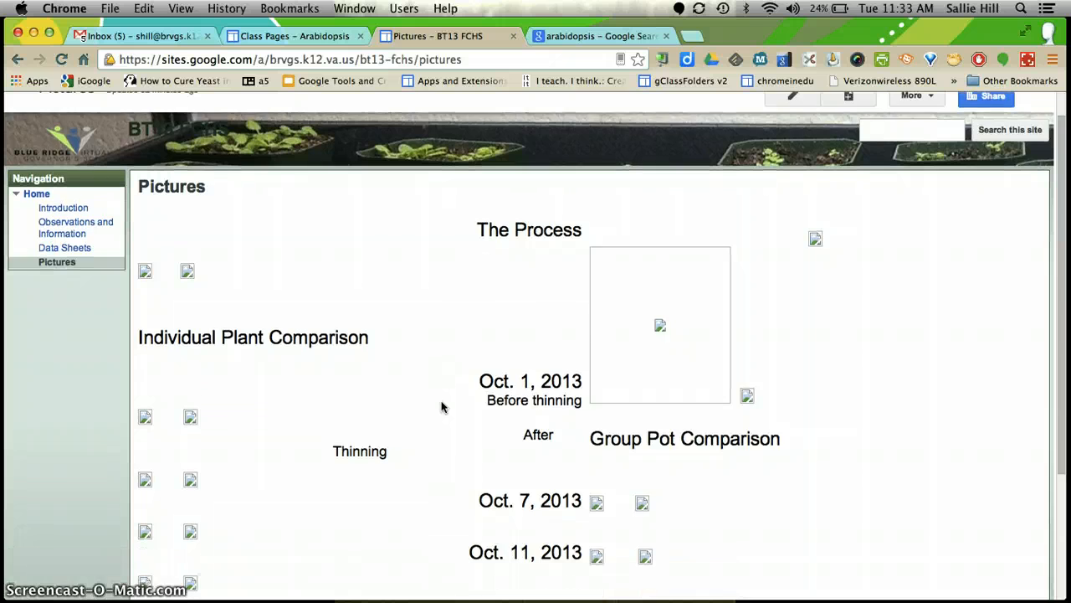
scroll(443, 407, "down", 3)
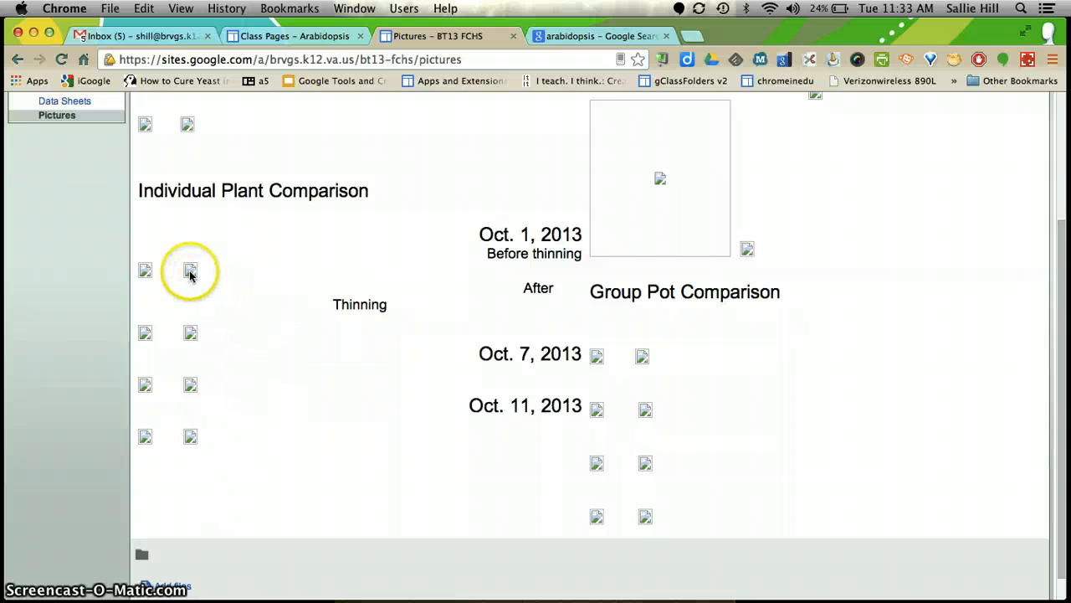
- Open the second image under Individual Plant Comparison in a new browser tab, inspect it and close it
right_click(190, 275)
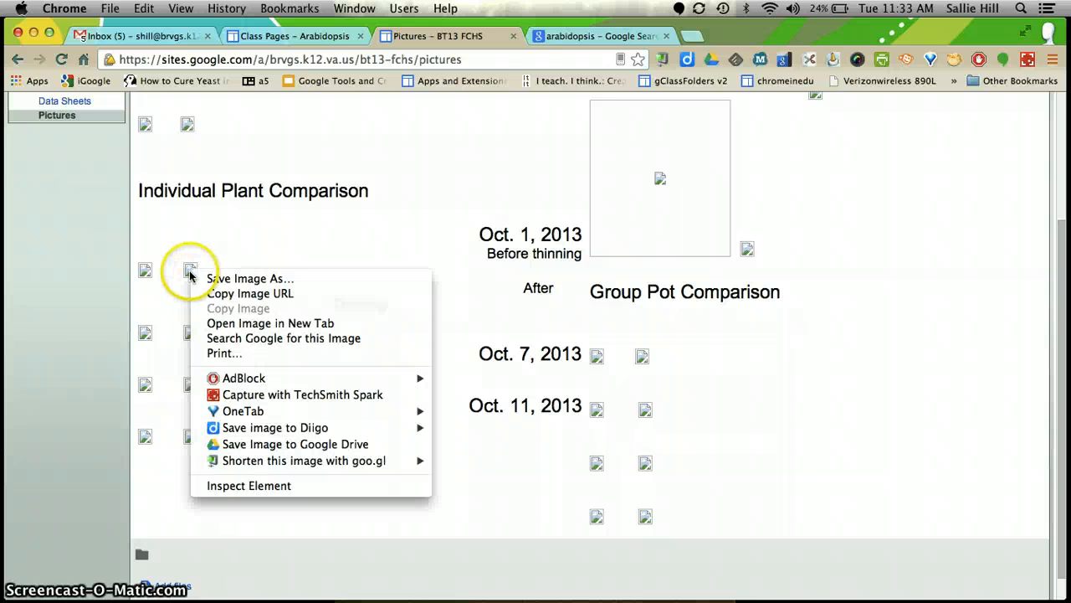
left_click(256, 325)
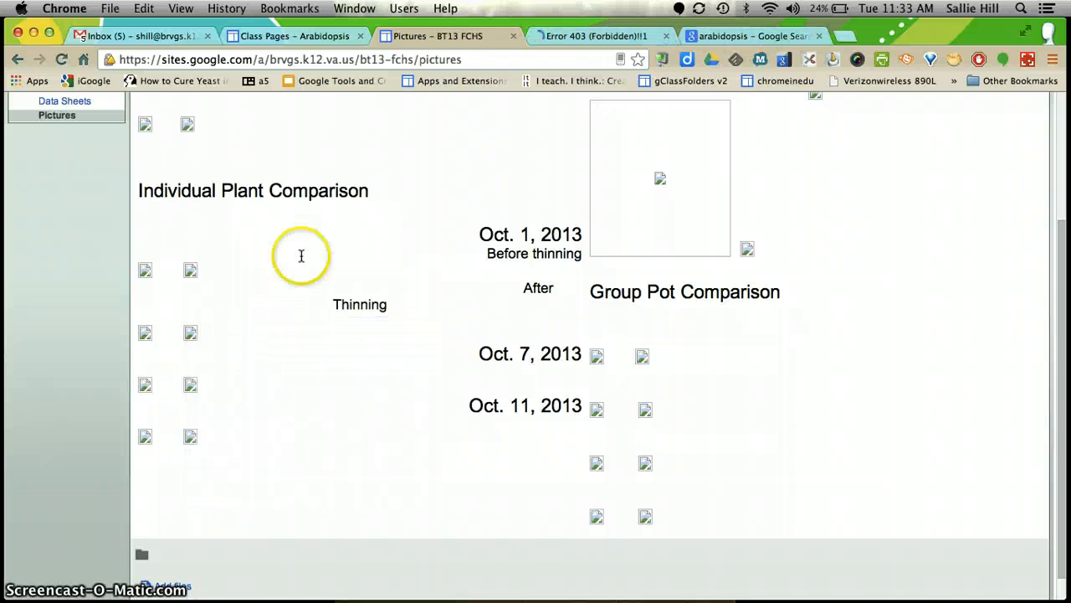
left_click(588, 37)
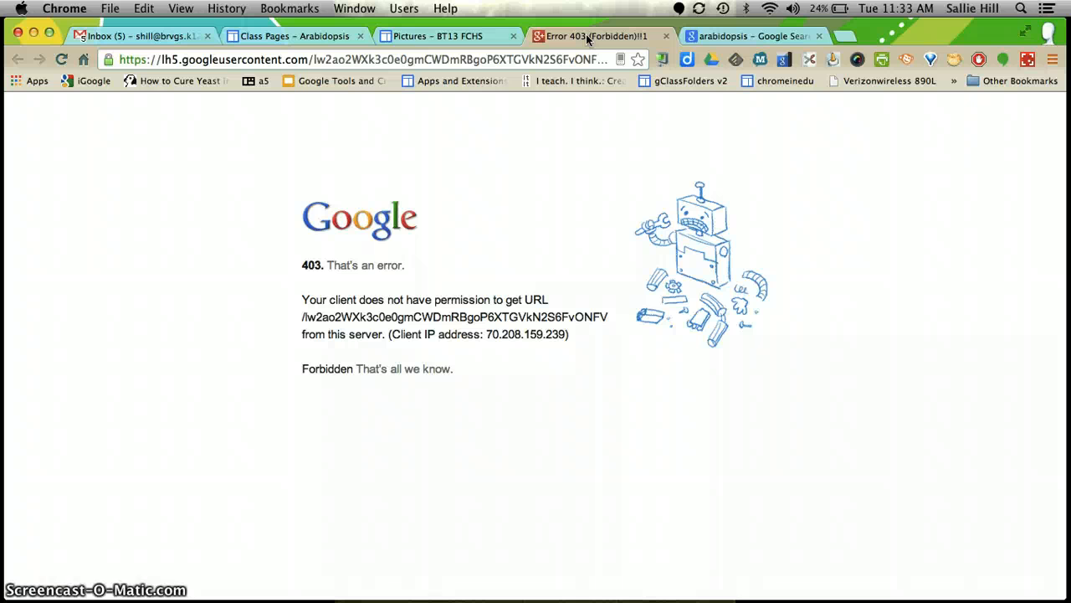
left_click(666, 37)
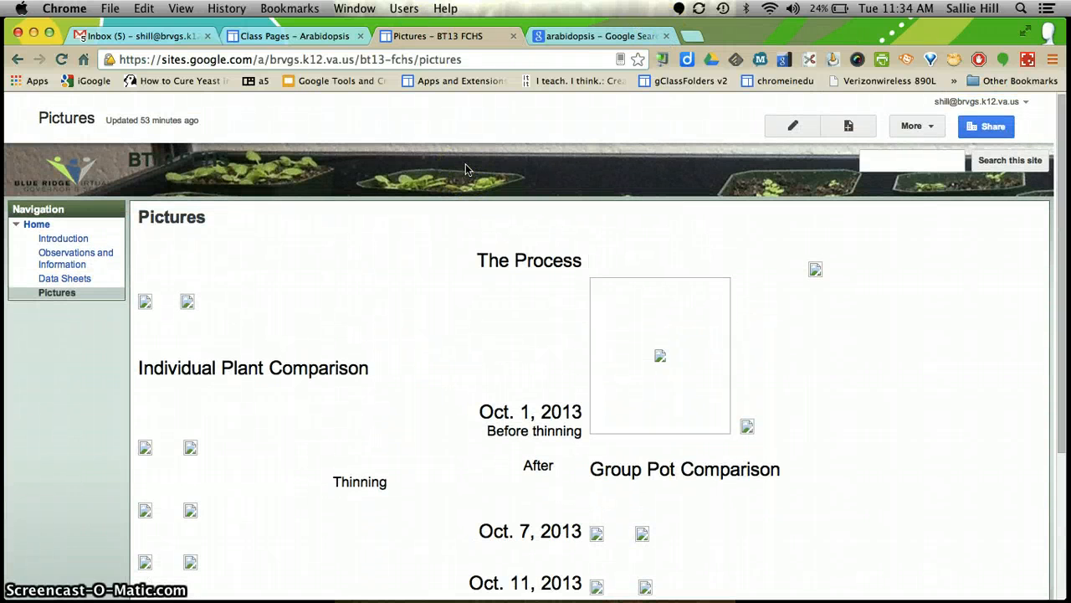
- Put the FCHS Pictures page in edit mode and add blank lines below the last images in the Individual Plant Comparison column
scroll(455, 227, "up", 1)
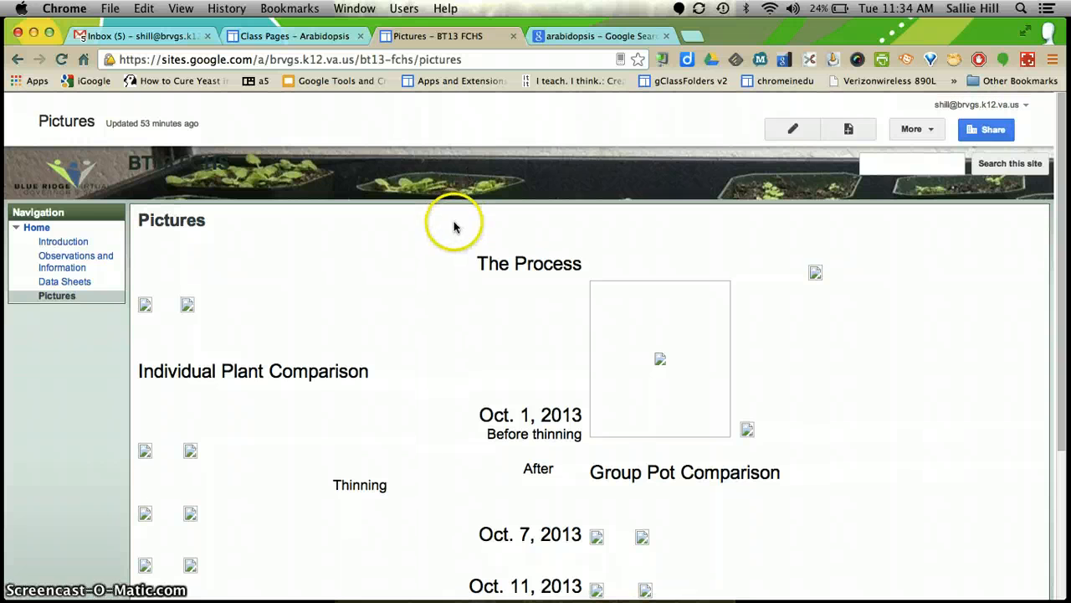
left_click(790, 128)
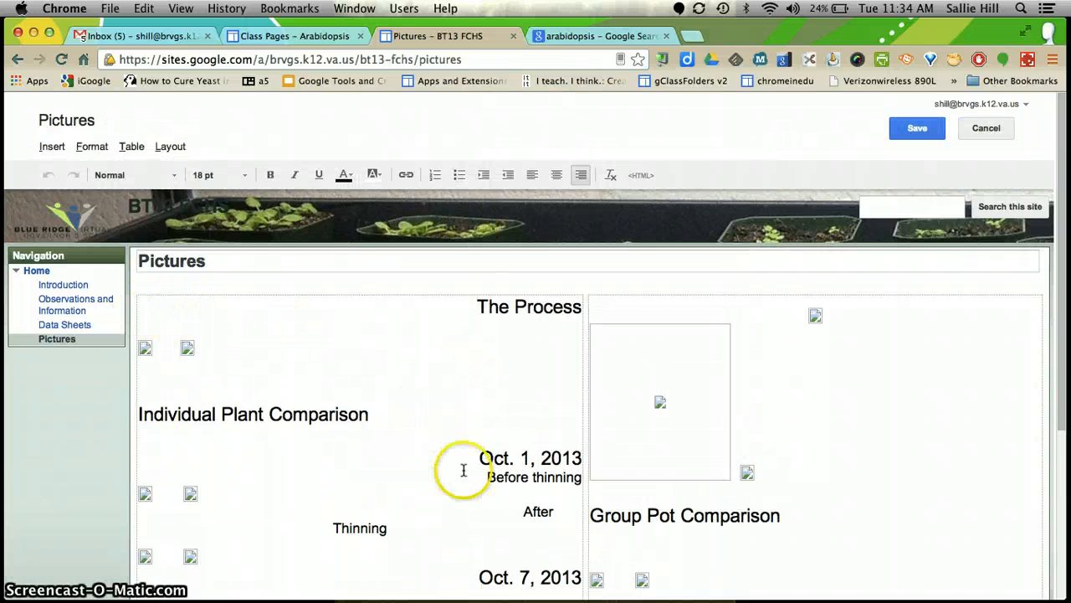
scroll(463, 470, "down", 5)
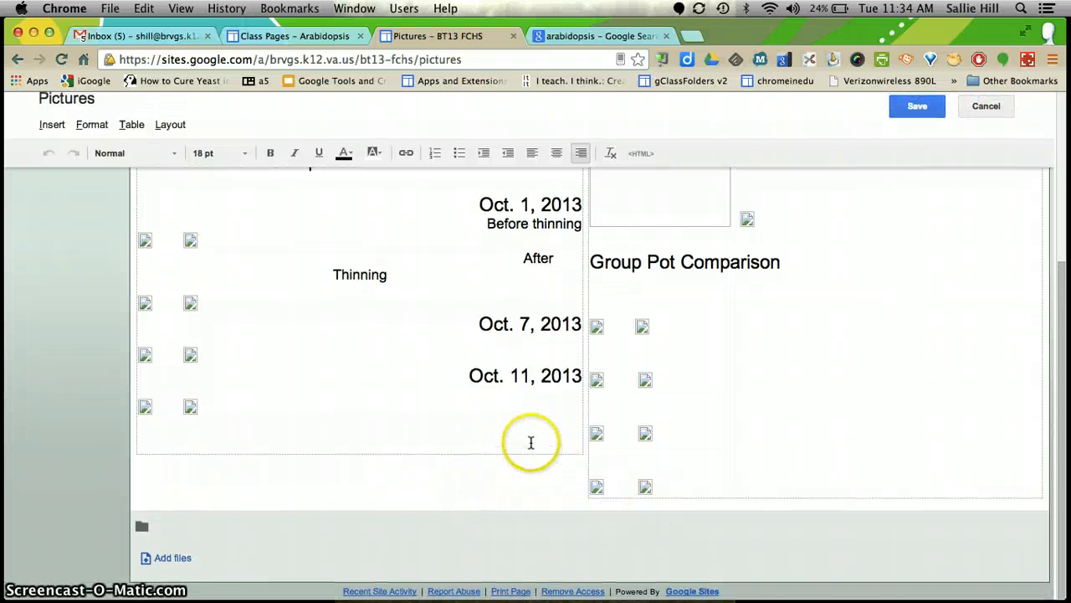
key("Return")
key("Return")
key("Return")
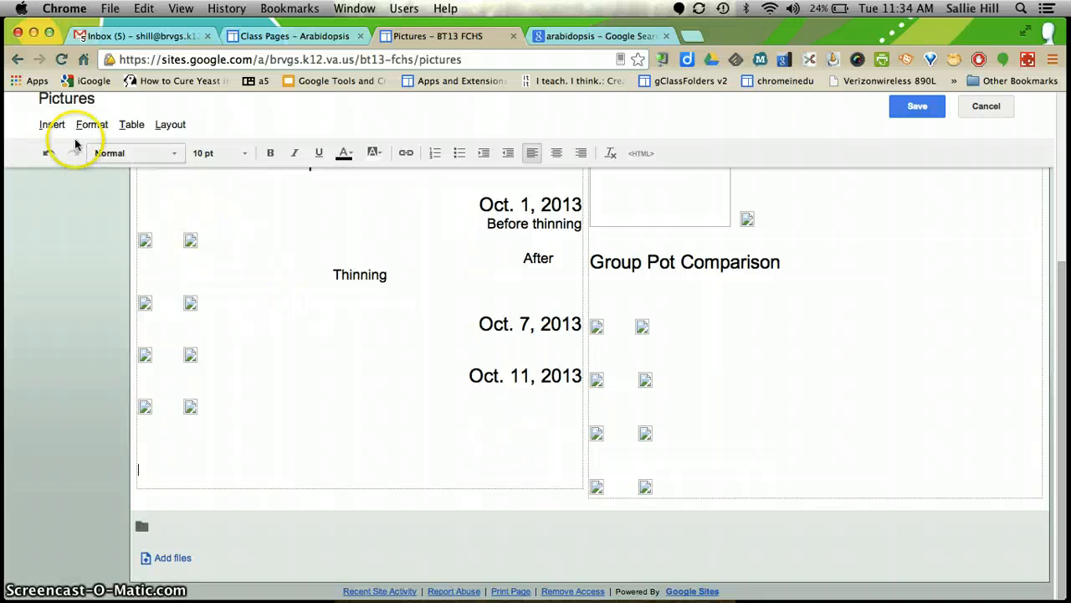
- Begin inserting an image at the new blank line, with a web address (URL) as its source
left_click(50, 126)
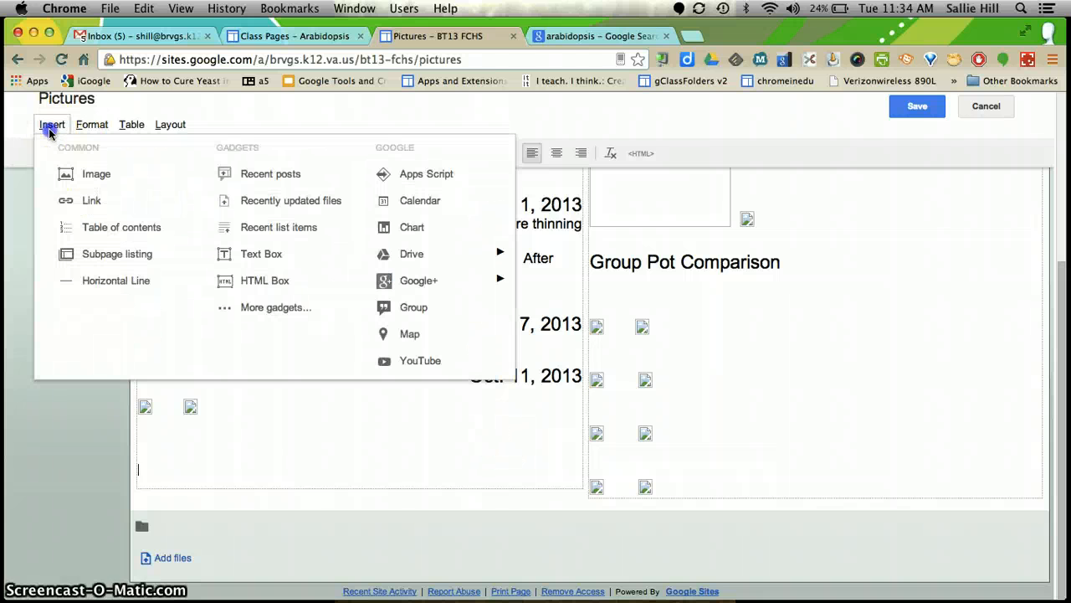
left_click(95, 176)
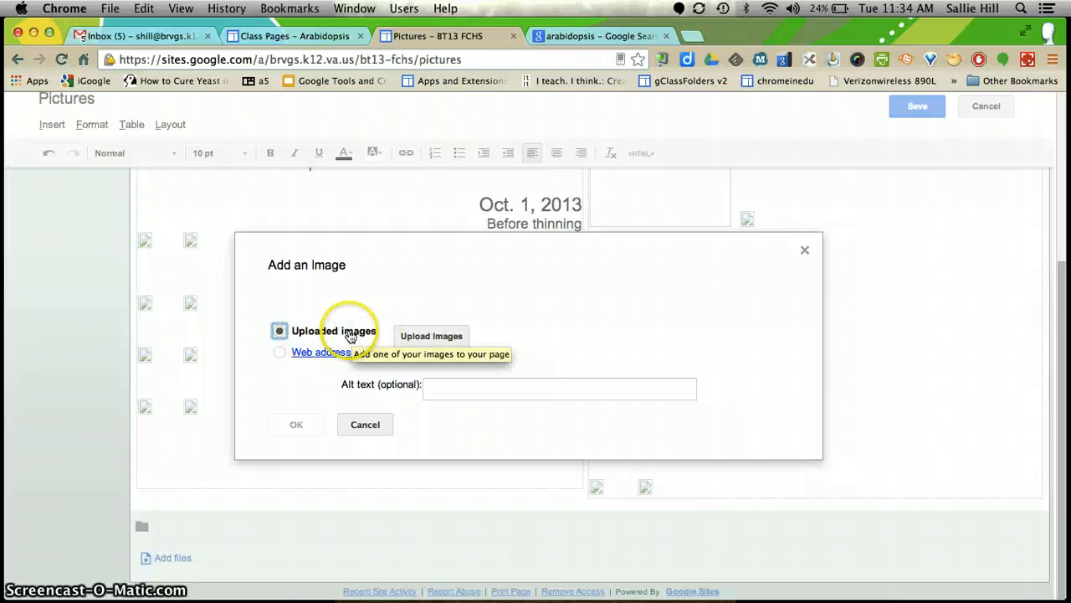
left_click(280, 355)
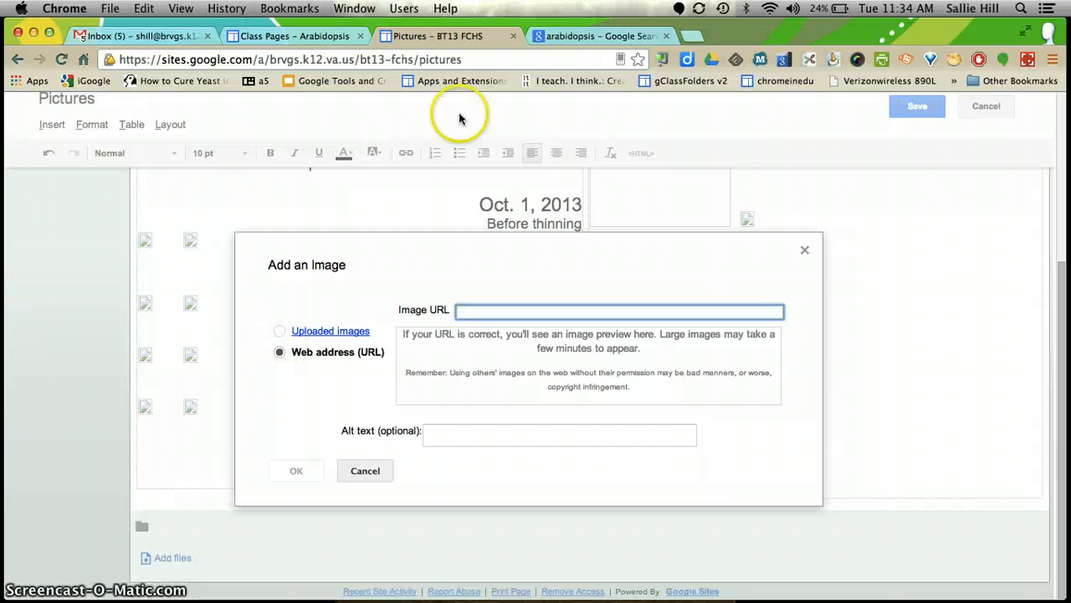
- From the arabidopsis image search results, open the full-size redbuttecanyon.net photo of the white Arabidopsis thaliana flowers
left_click(596, 37)
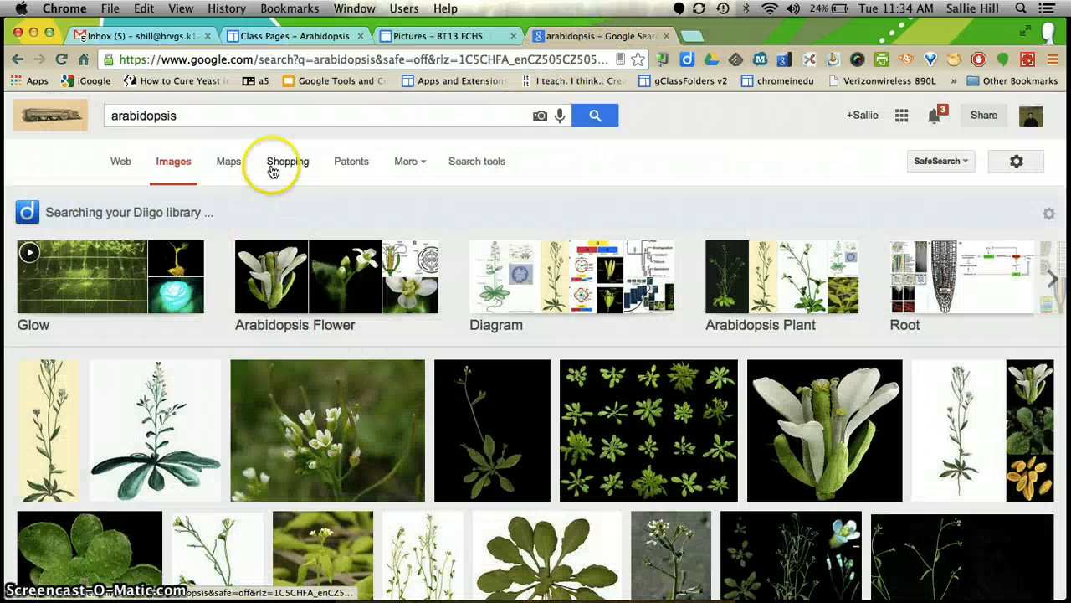
left_click(320, 60)
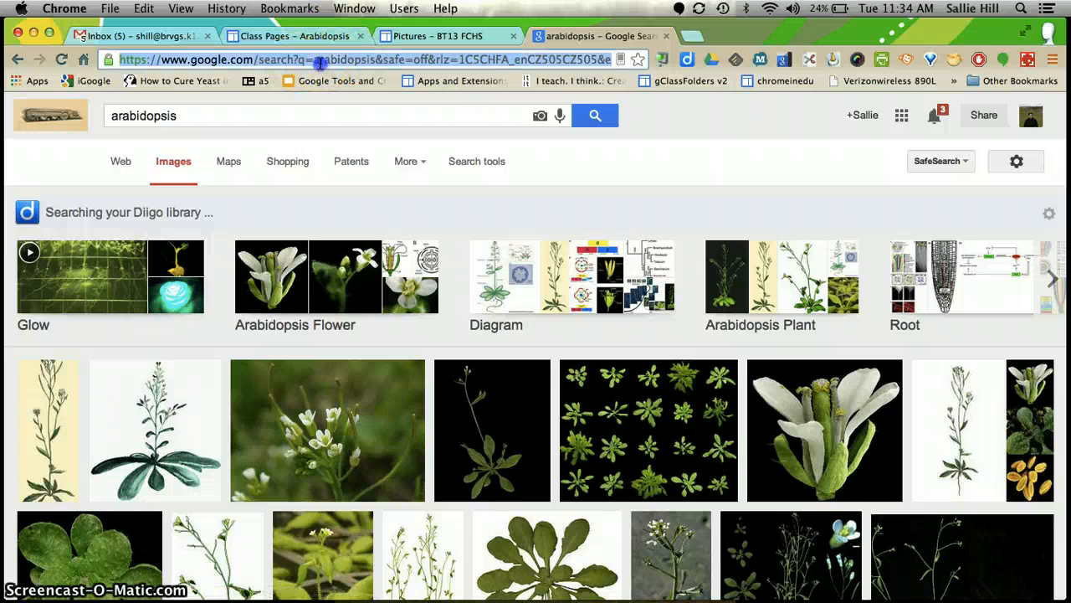
left_click(313, 432)
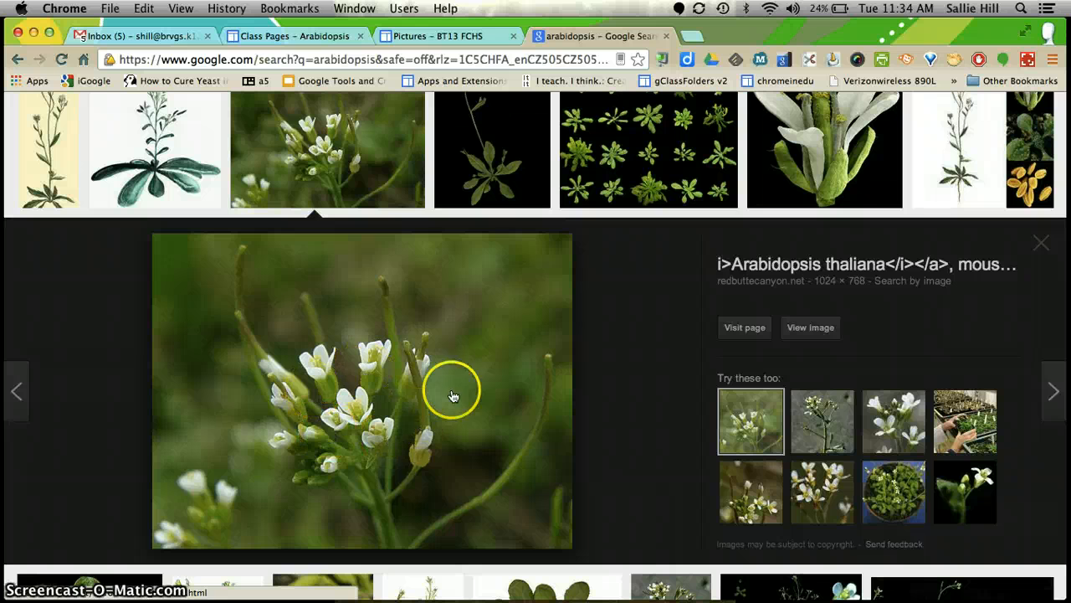
left_click(806, 330)
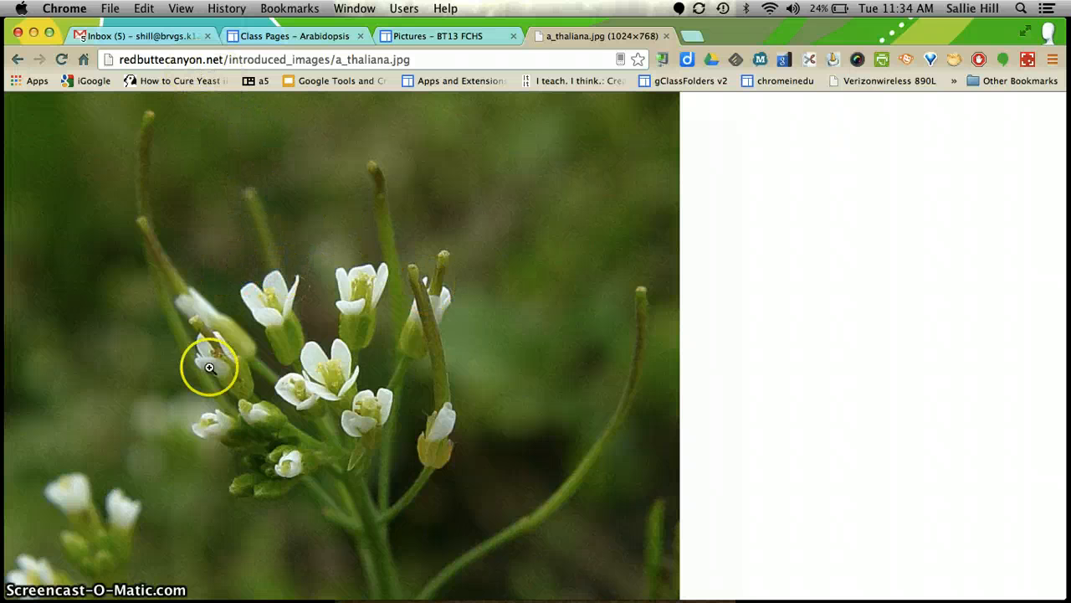
- Copy the web address of a_thaliana.jpg and return to the Add an Image dialog on the FCHS Pictures page
left_click(415, 60)
key("super+c")
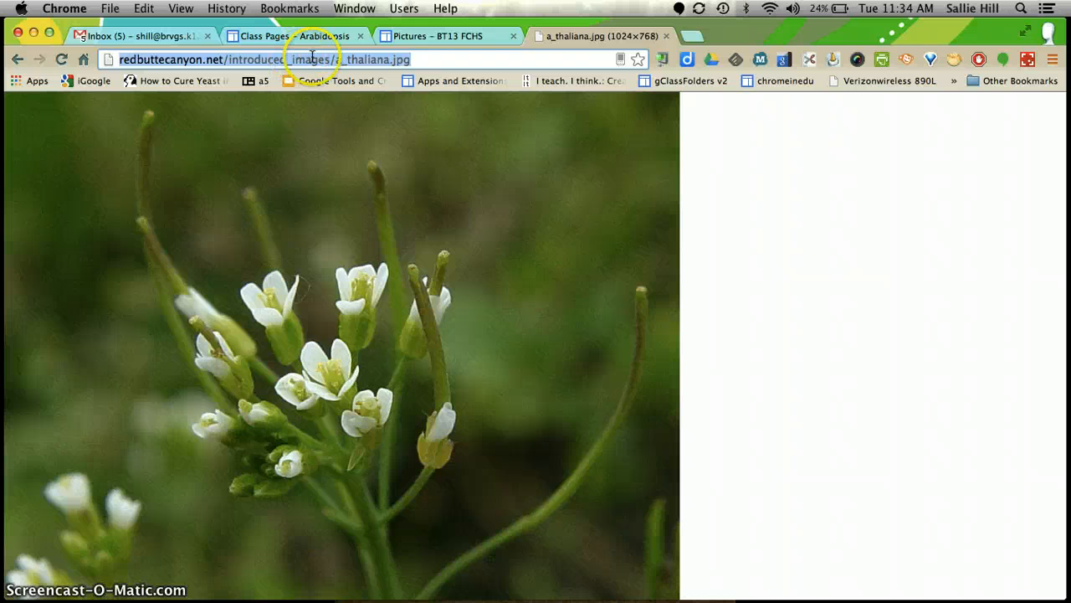
left_click(439, 36)
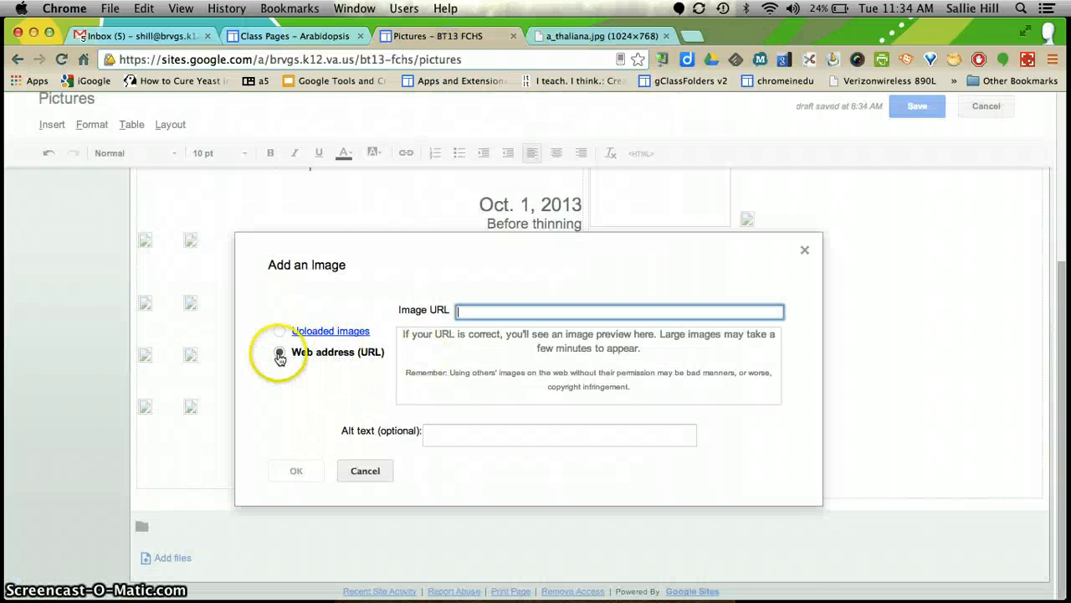
key("super+v")
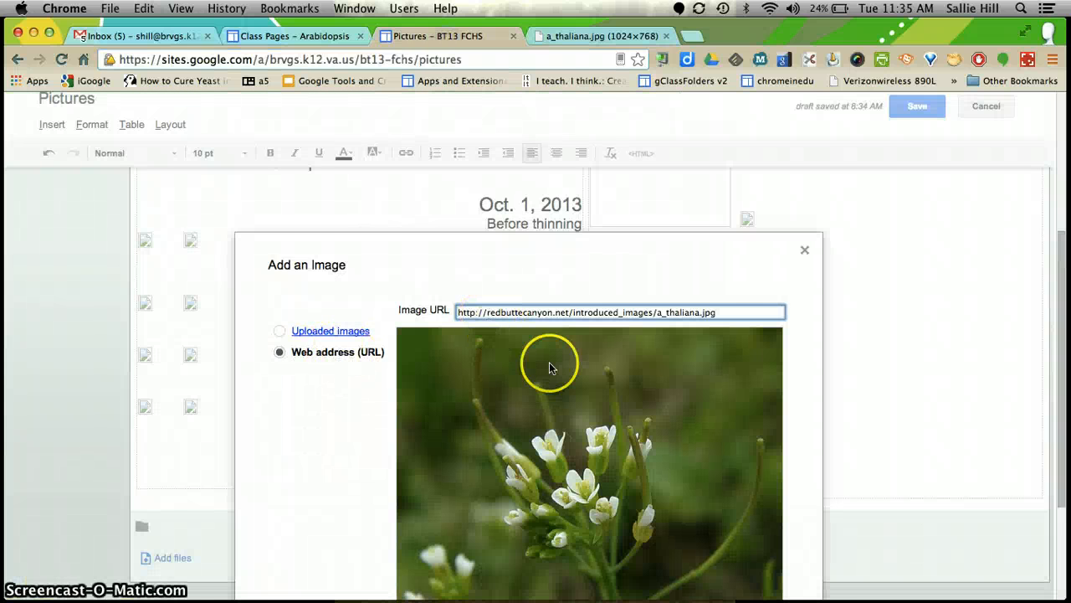
scroll(548, 427, "down", 3)
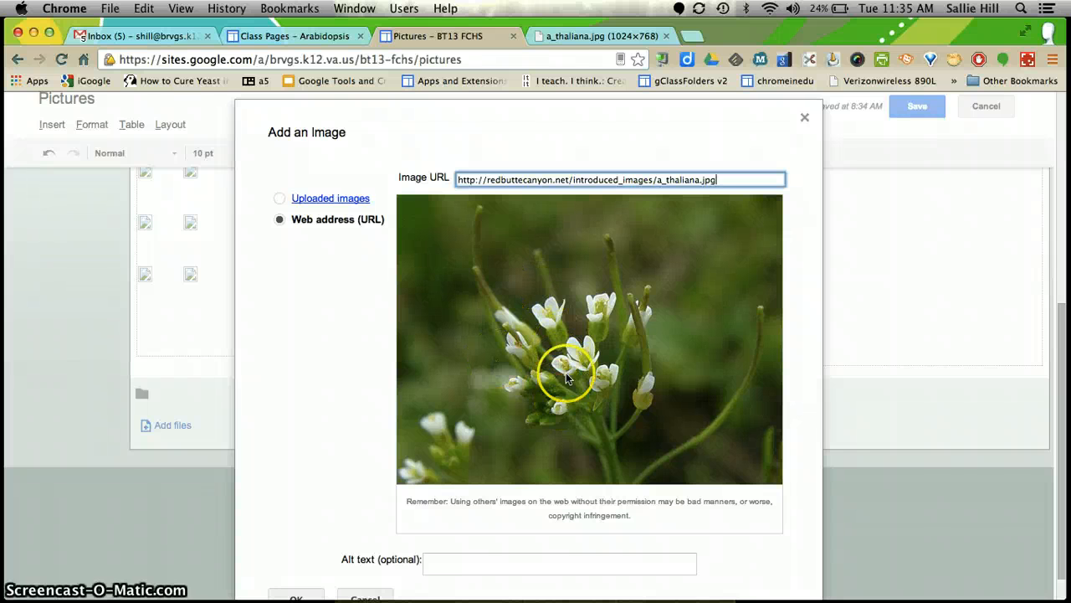
scroll(502, 370, "down", 1)
left_click(295, 564)
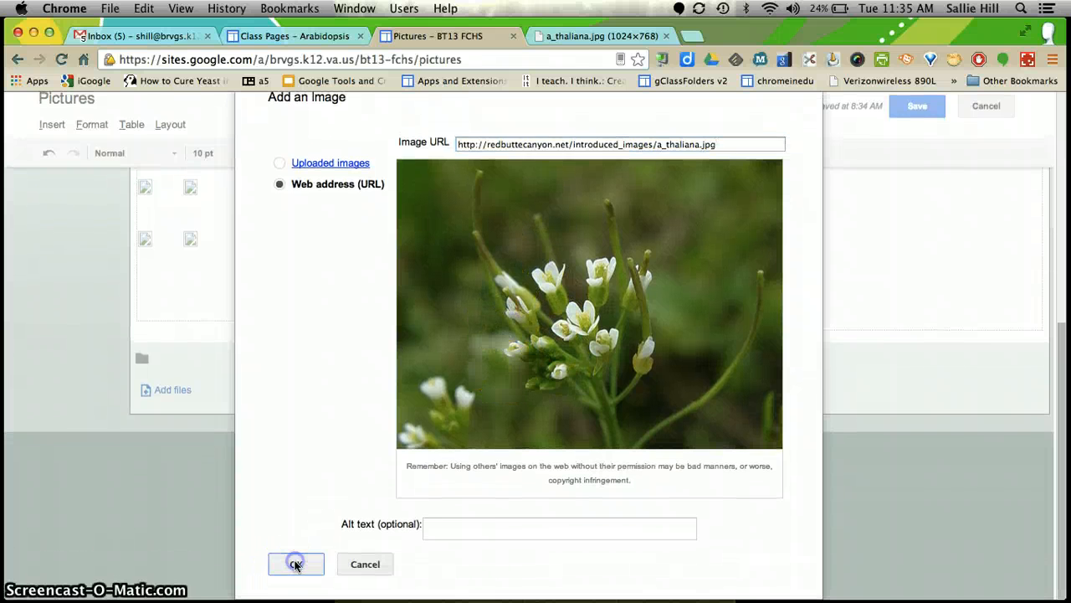
- Set the inserted flower photo to size S and add a blank line beneath it
left_click(283, 585)
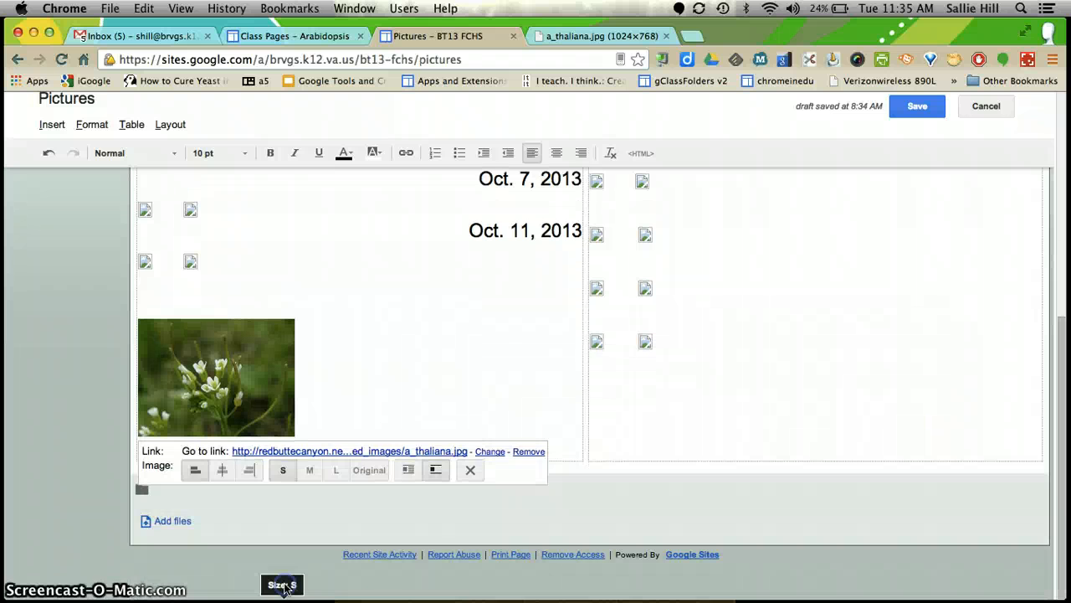
left_click(374, 434)
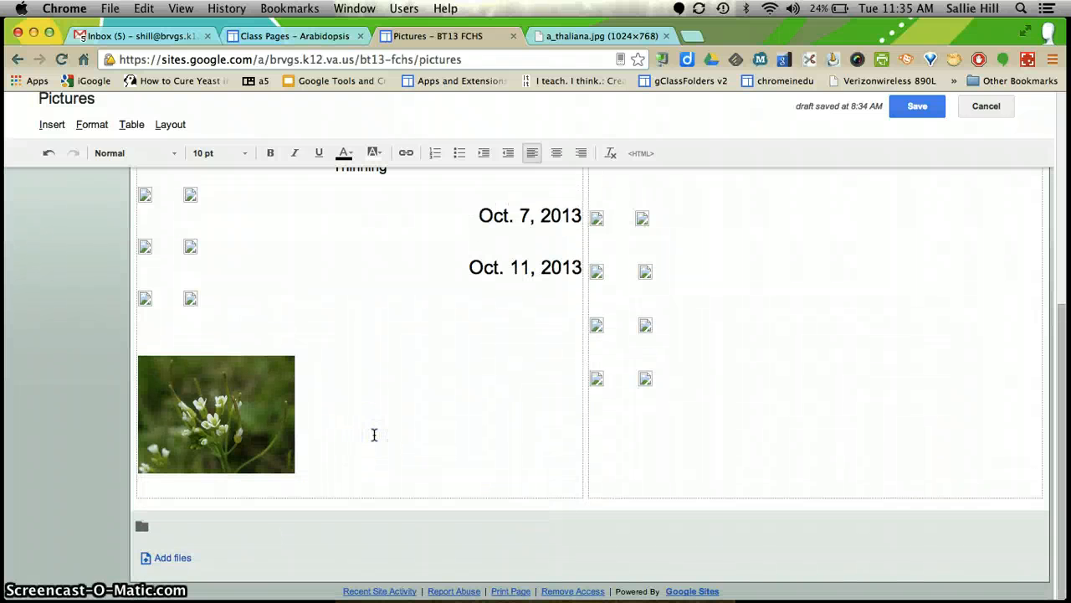
left_click(323, 461)
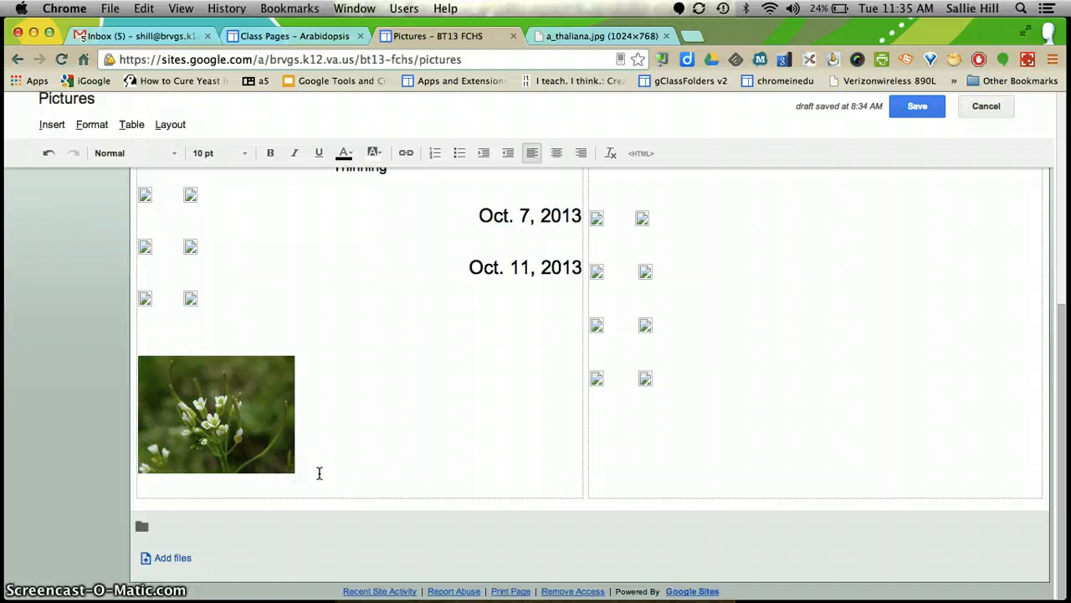
key("Return")
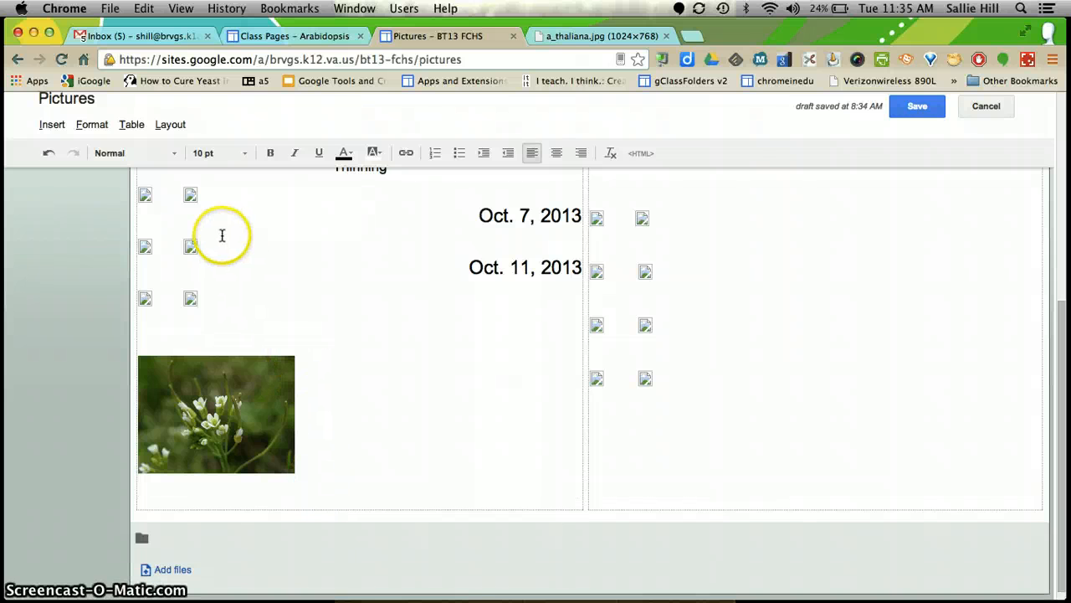
- Switch to Gmail, open the first unread email with attachments, and view FB_IMG_13827167894228692.jpg at full size before returning to the message
left_click(132, 36)
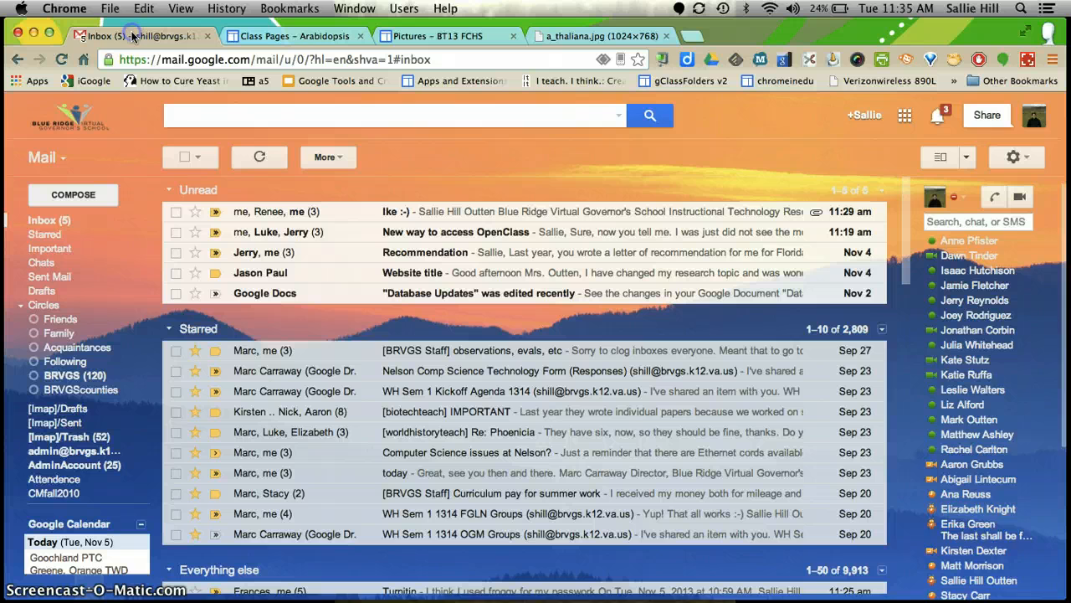
left_click(393, 214)
scroll(488, 470, "down", 5)
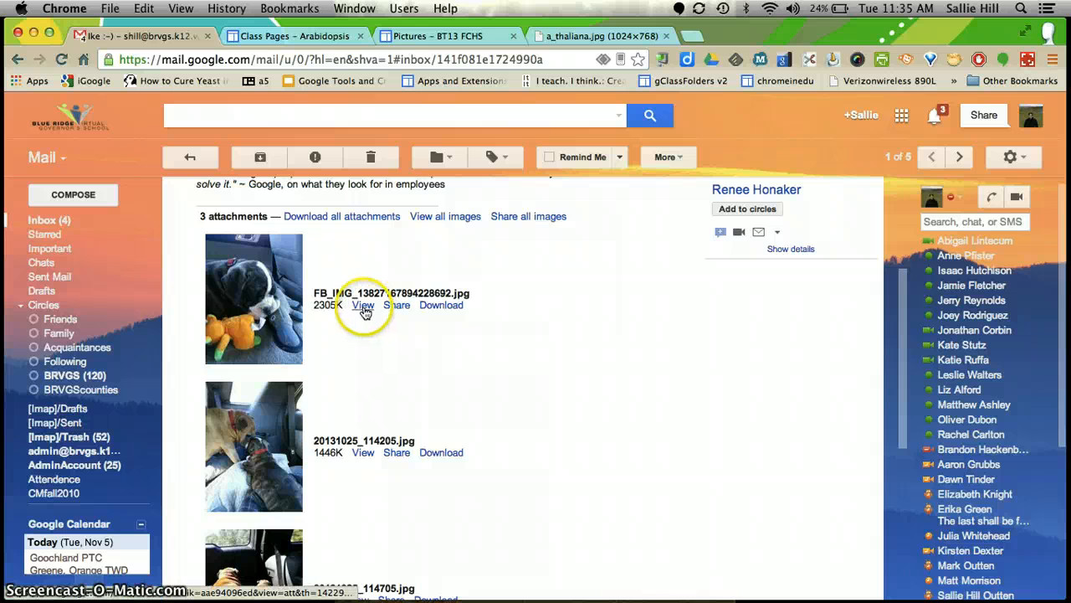
left_click(363, 306)
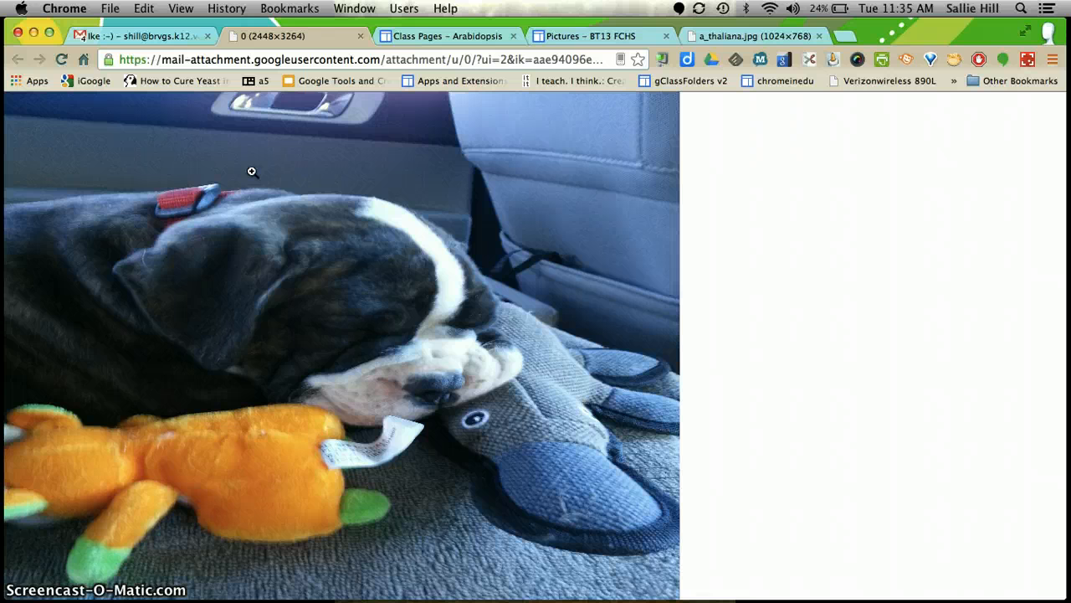
left_click(358, 35)
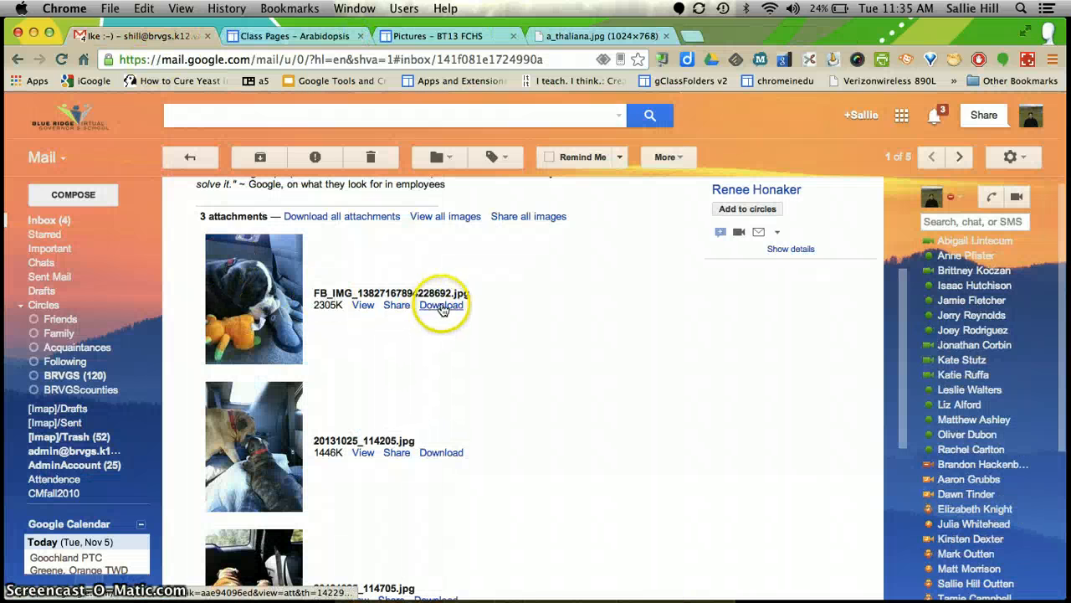
- Download the attachment FB_IMG_13827167894228692.jpg to the Desktop and return to the FCHS Pictures page
left_click(442, 307)
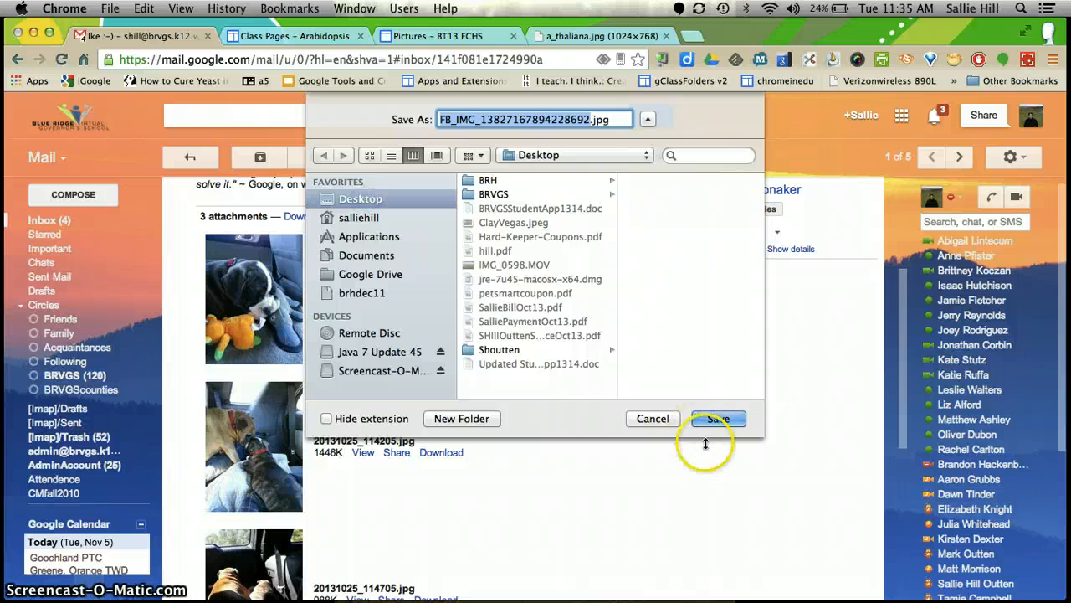
left_click(717, 420)
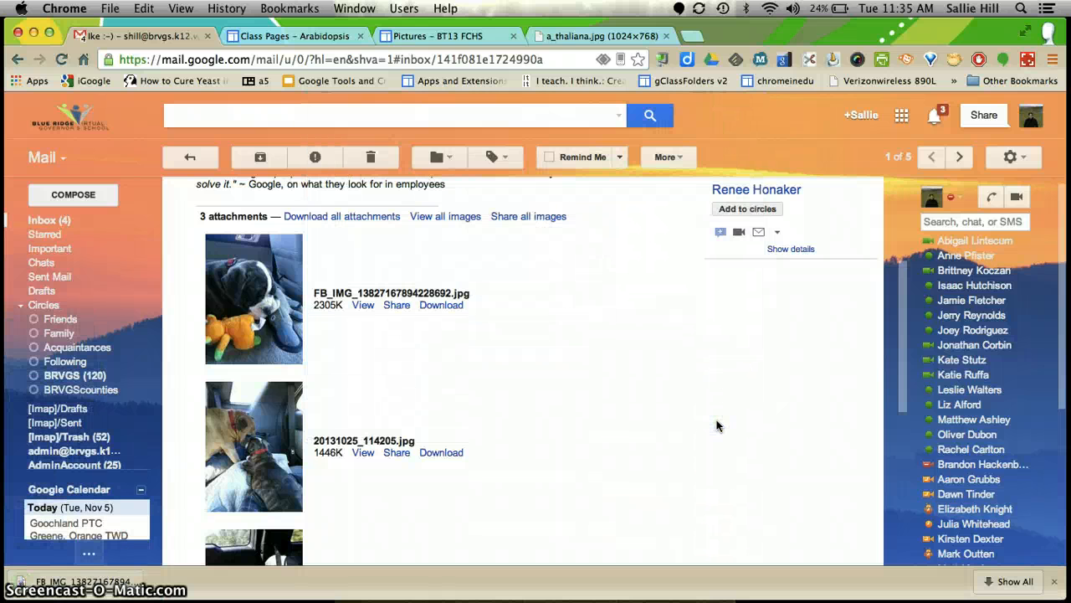
left_click(431, 36)
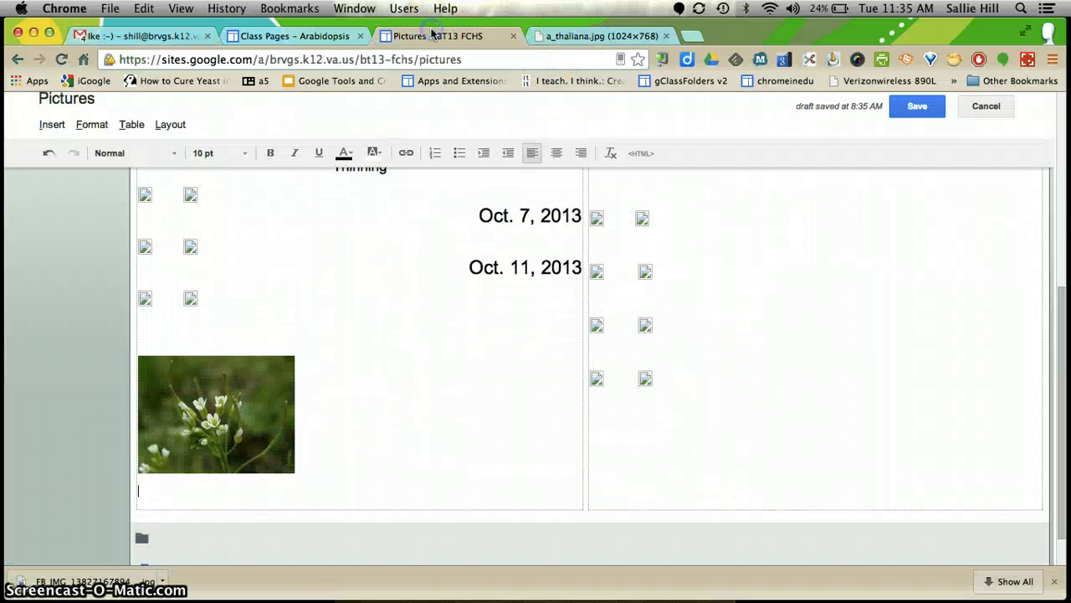
- Upload FB_IMG_13827167894228692.jpg from the Desktop and insert it on the blank line below the flower photo
left_click(52, 125)
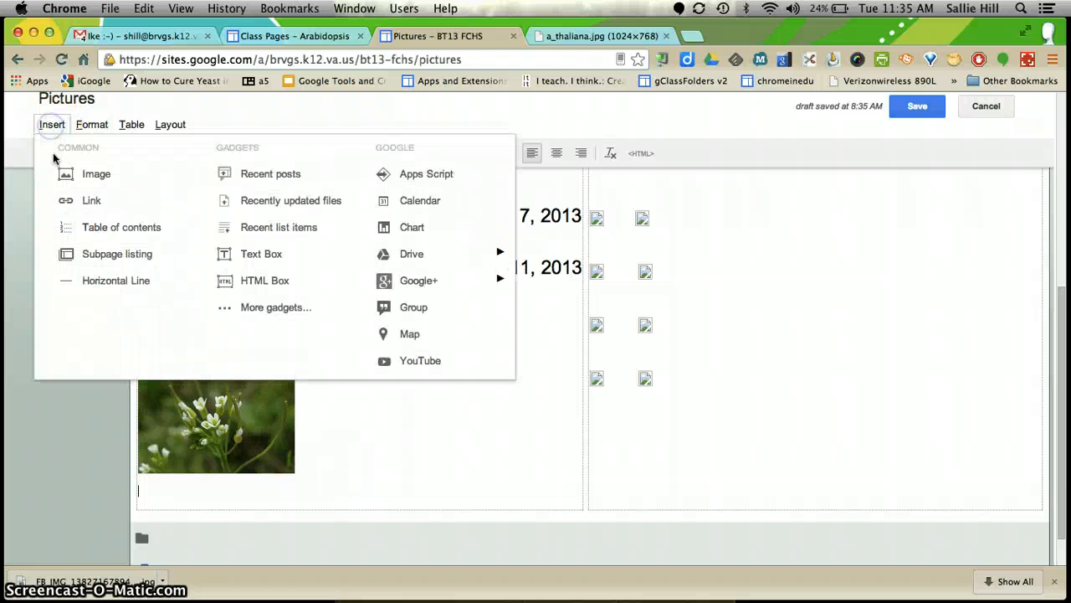
left_click(84, 176)
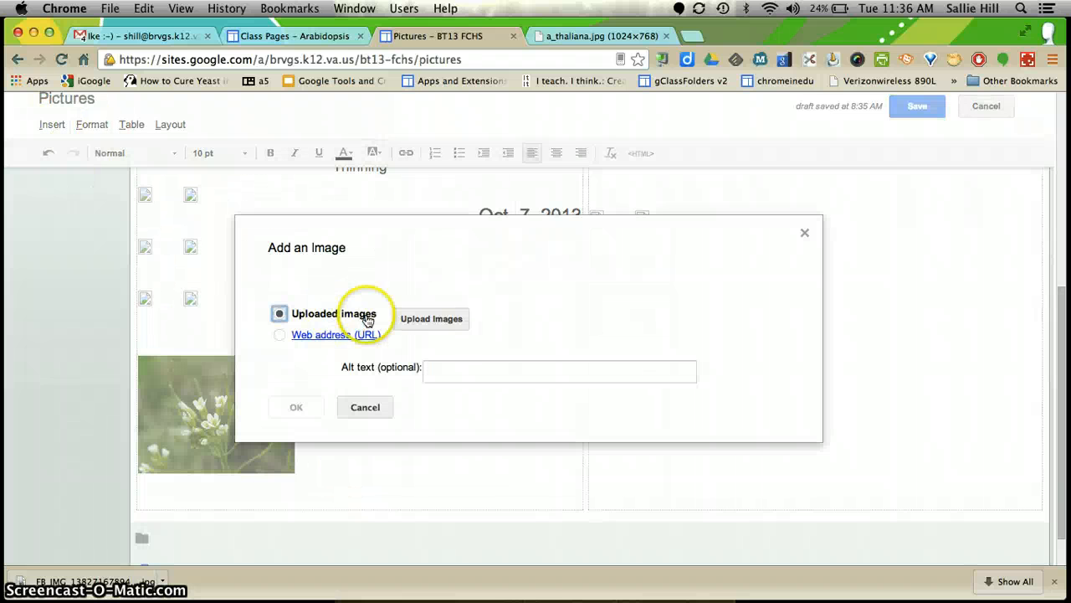
left_click(433, 319)
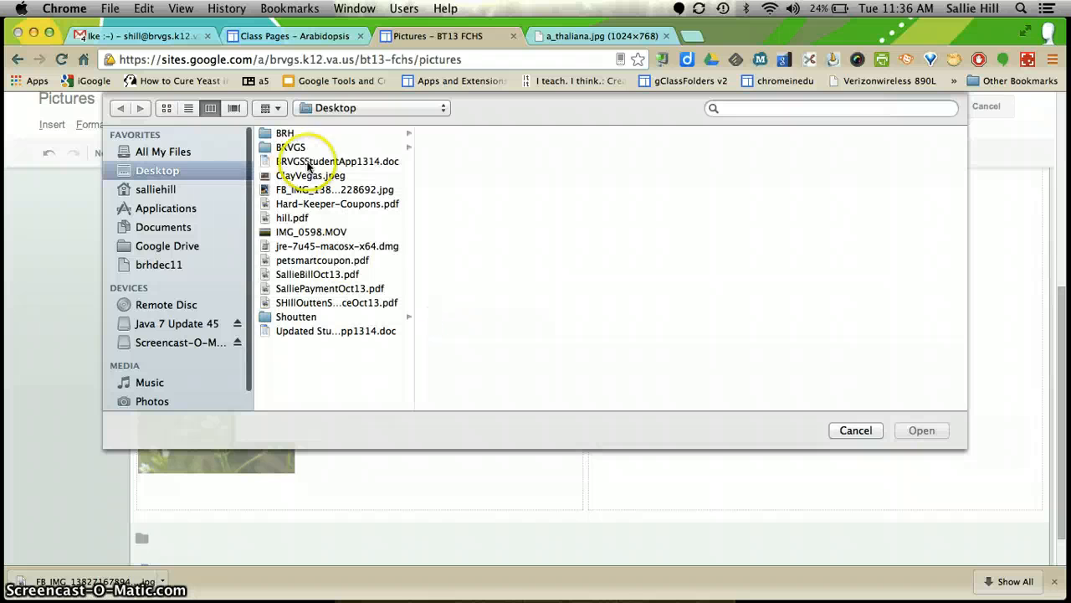
left_click(304, 192)
left_click(920, 430)
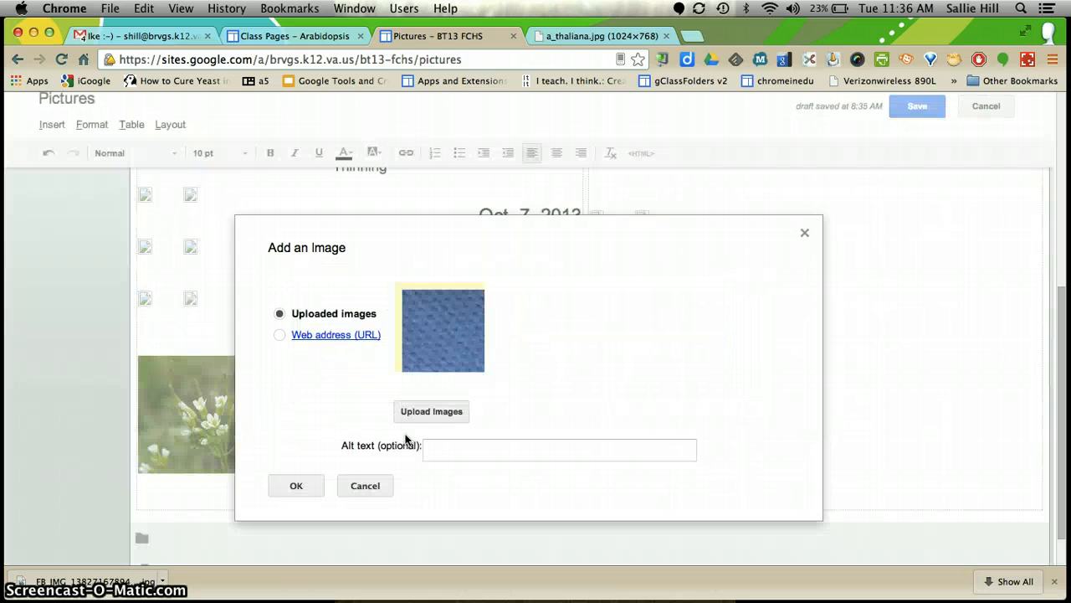
left_click(292, 486)
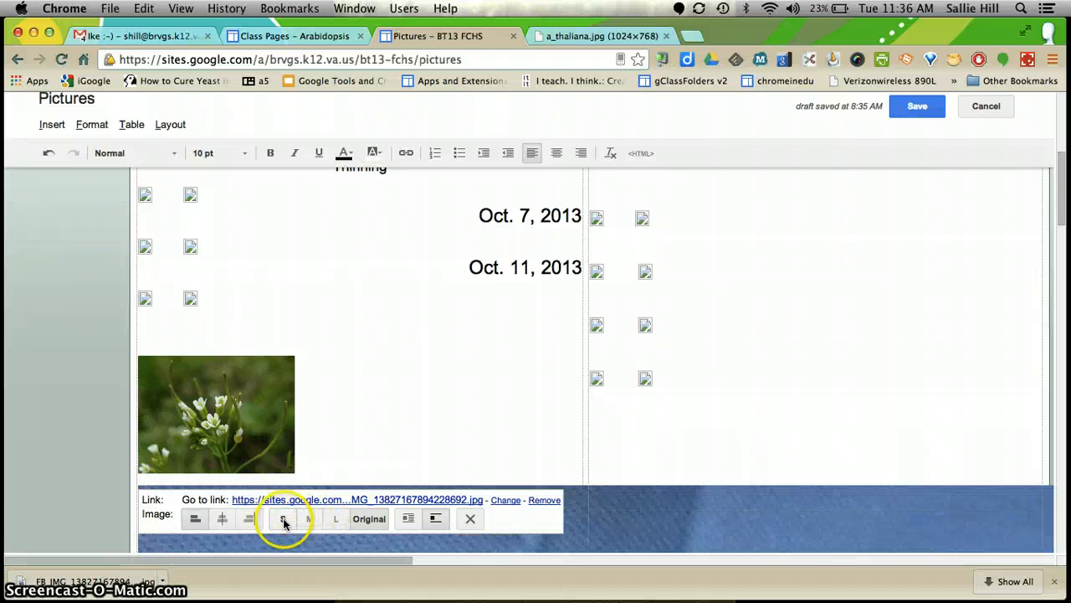
- Set the inserted dog photo to size S, dismiss the downloads bar, and save the Pictures page
left_click(284, 519)
scroll(430, 449, "down", 2)
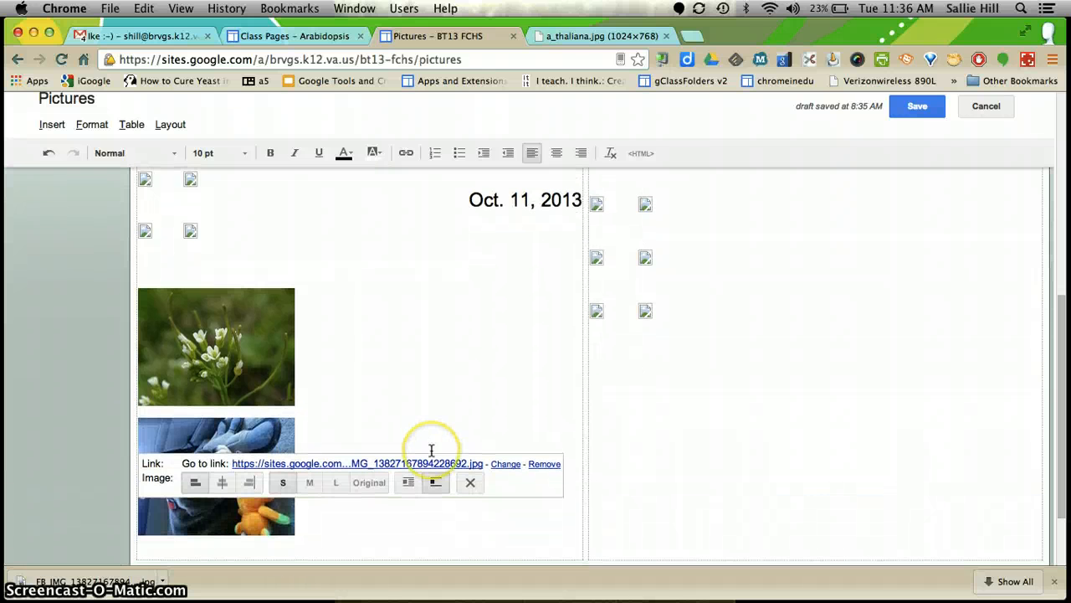
left_click(467, 517)
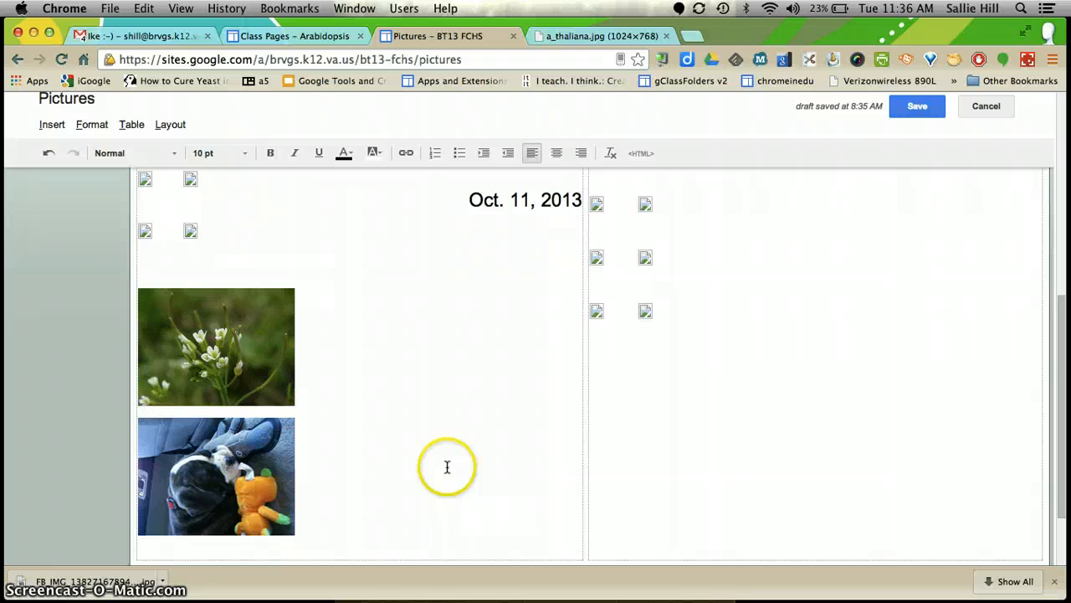
left_click(1056, 584)
left_click(912, 105)
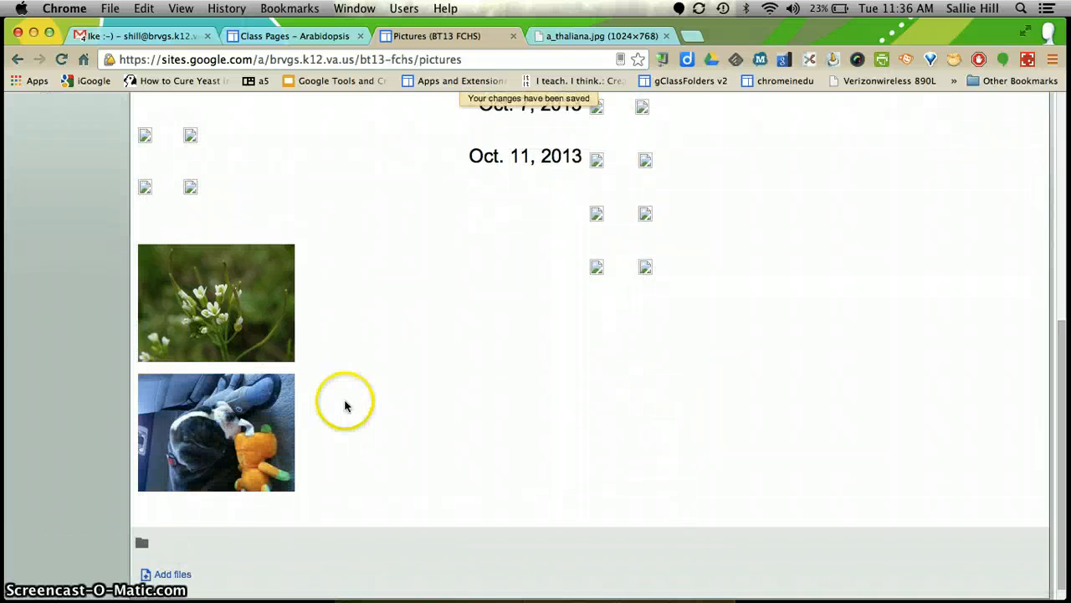
- Open the flower photo and the dog photo from the saved page, each in its own new tab
right_click(200, 288)
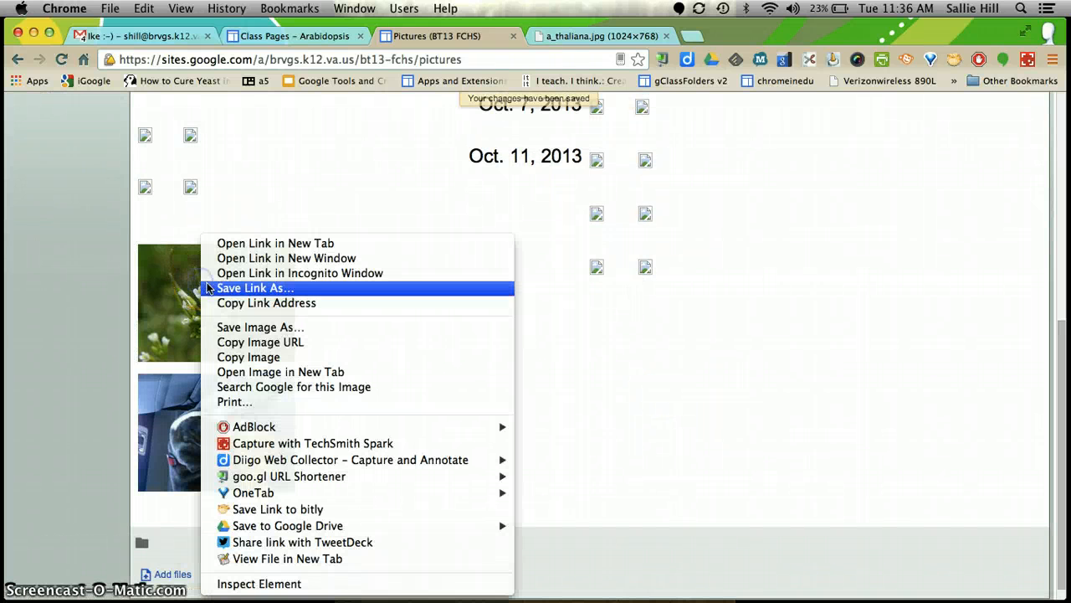
left_click(265, 374)
right_click(216, 425)
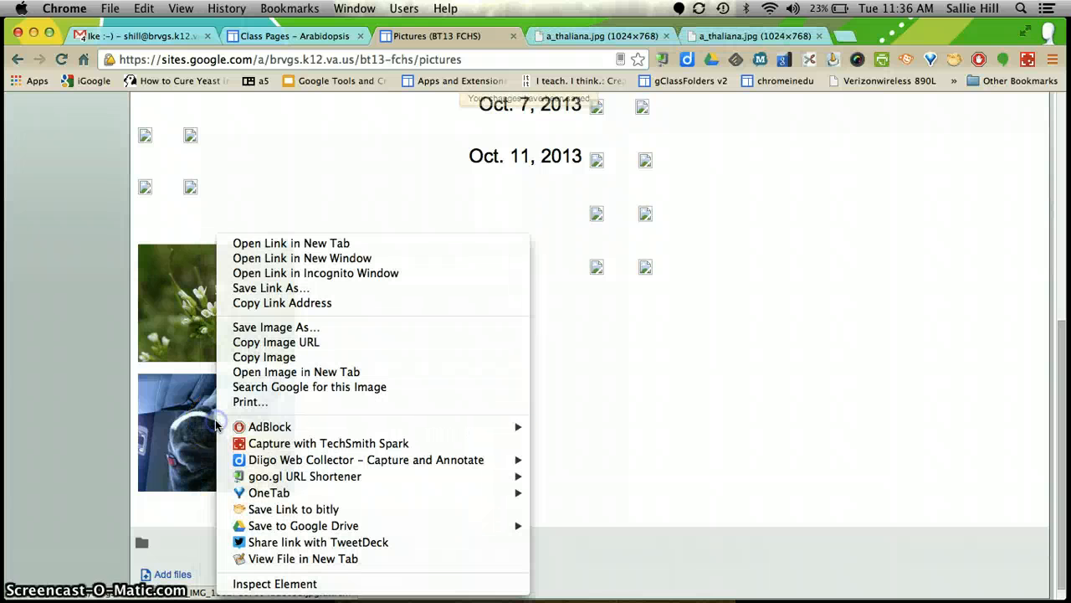
left_click(314, 373)
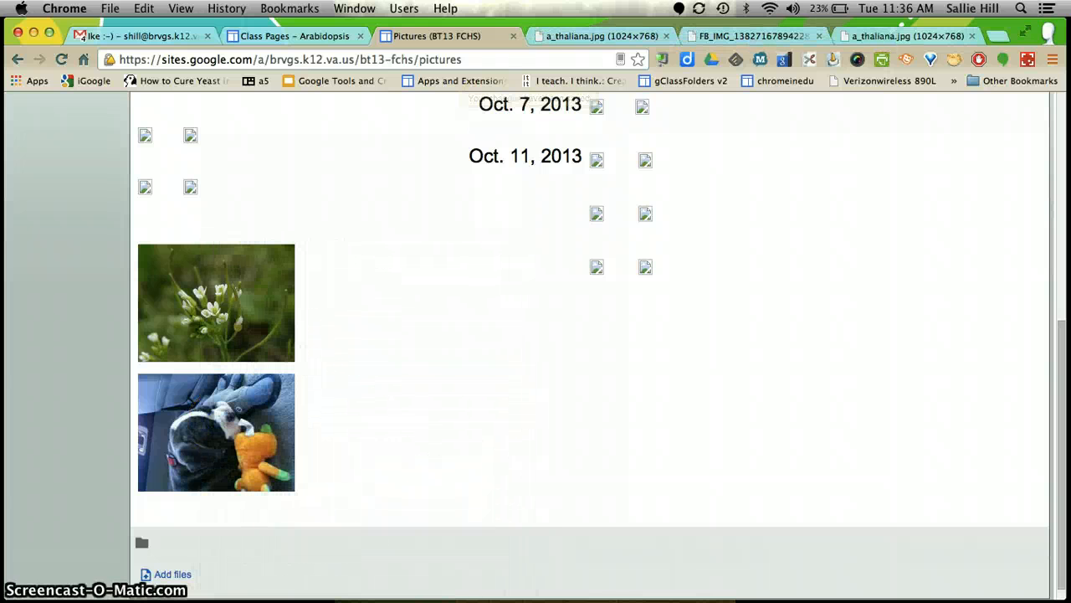
- Examine the web addresses that host the flower and dog images, closing the image tabs to return to the Pictures page
left_click(583, 36)
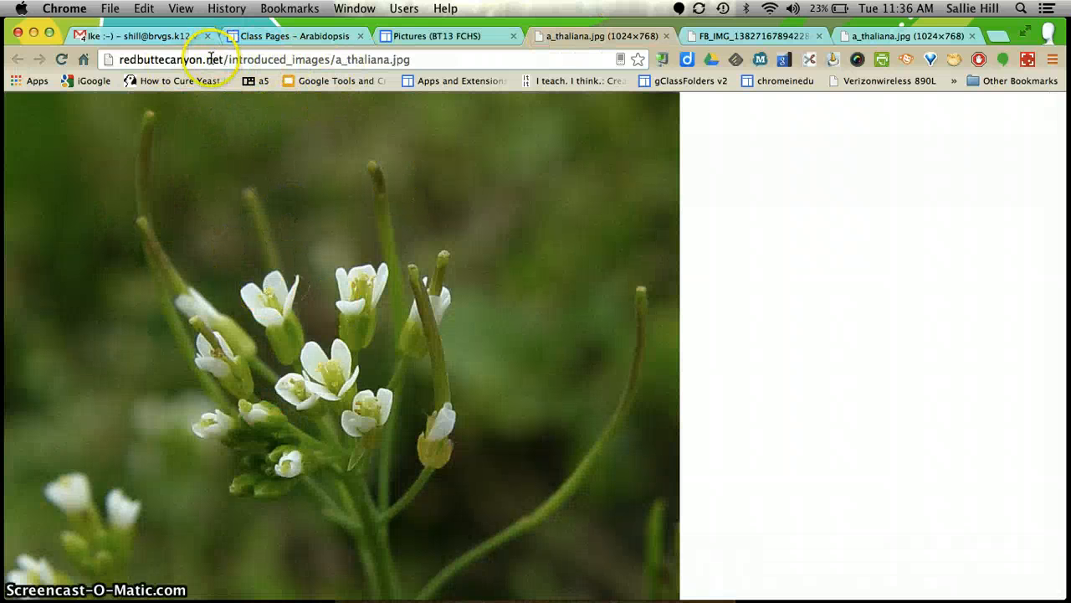
left_click(665, 37)
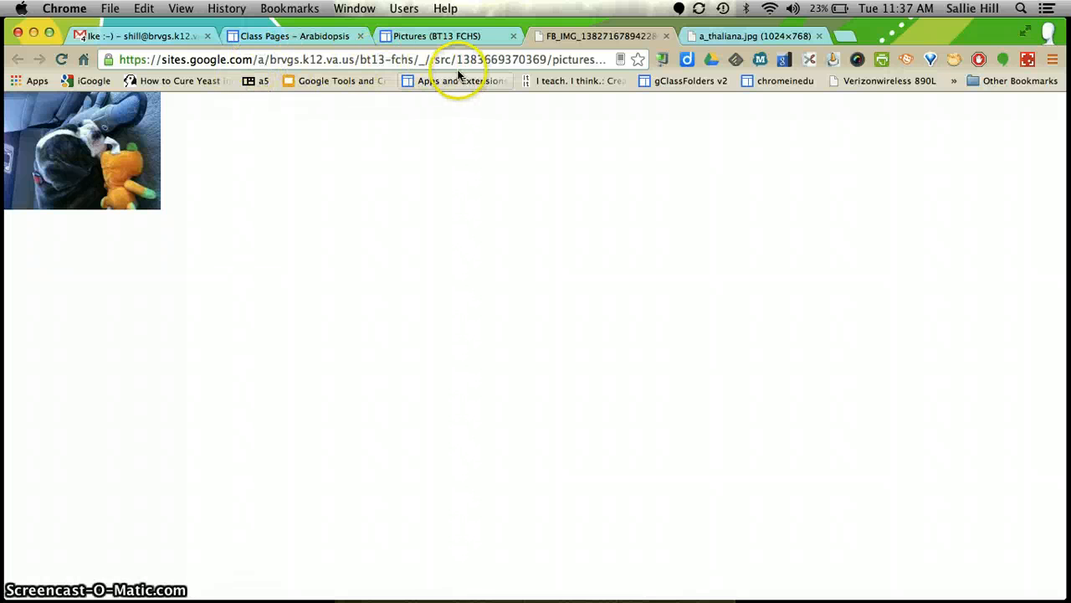
left_click(667, 36)
left_click(667, 36)
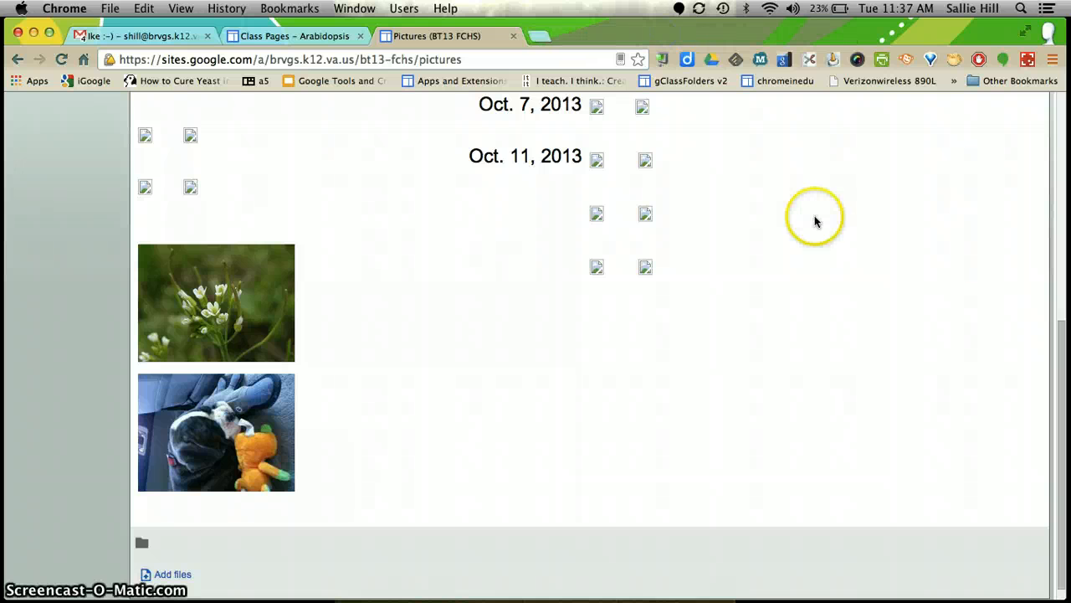
- Review the whole saved FCHS Pictures page, comparing the broken image placeholders with the two newly inserted photos
scroll(814, 218, "up", 3)
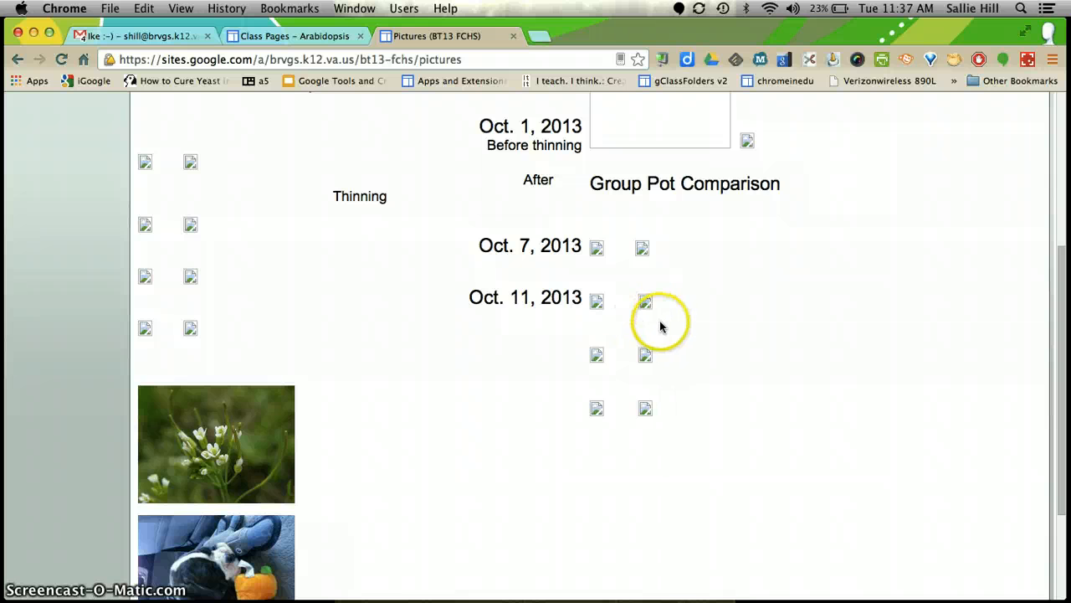
scroll(660, 326, "up", 3)
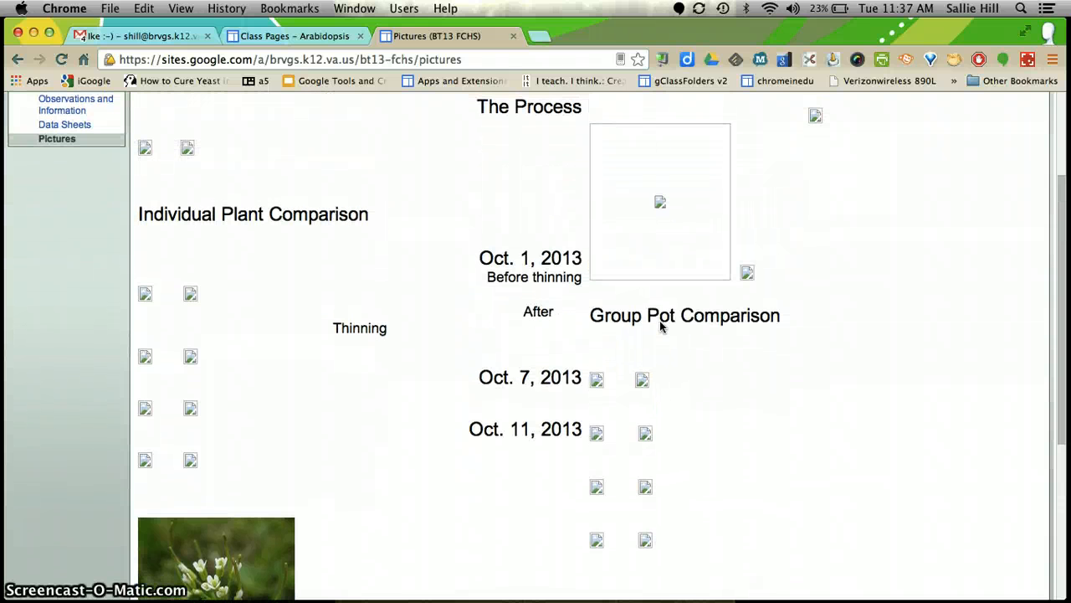
scroll(660, 326, "up", 1)
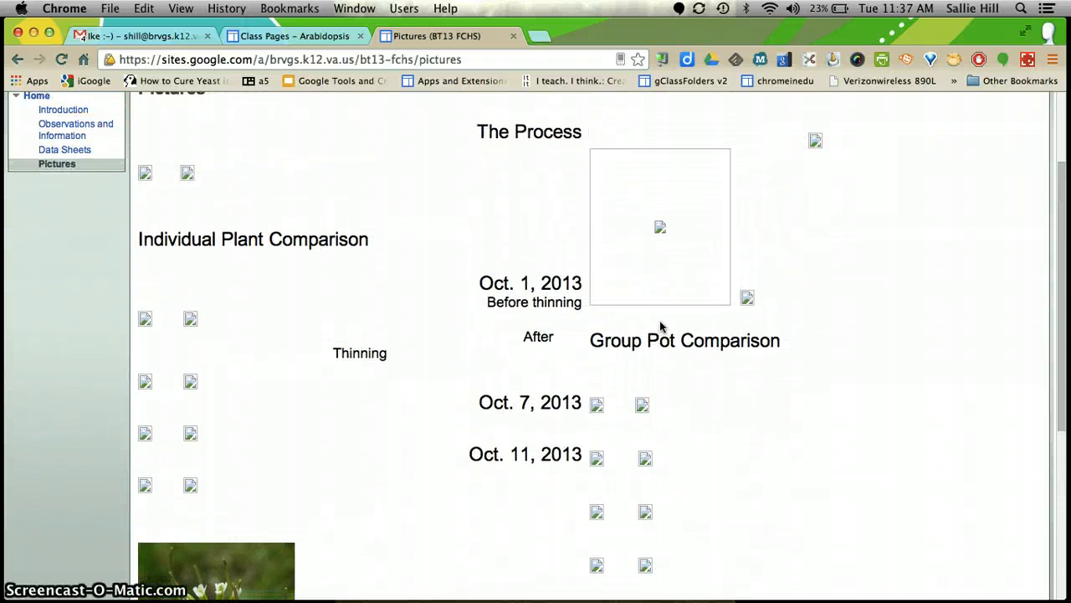
scroll(660, 325, "up", 2)
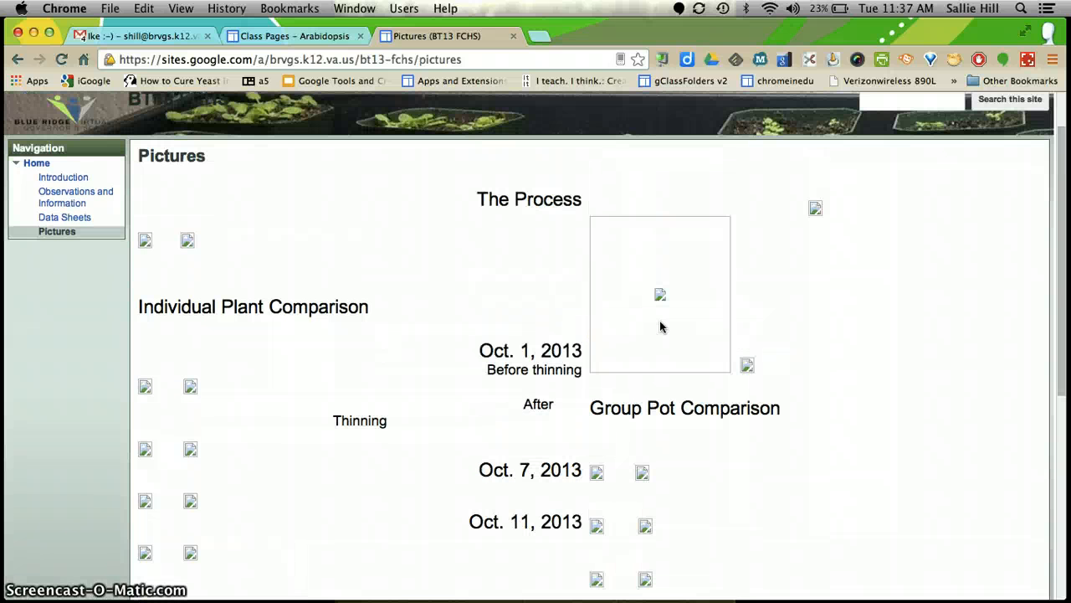
scroll(659, 326, "down", 2)
scroll(660, 326, "down", 4)
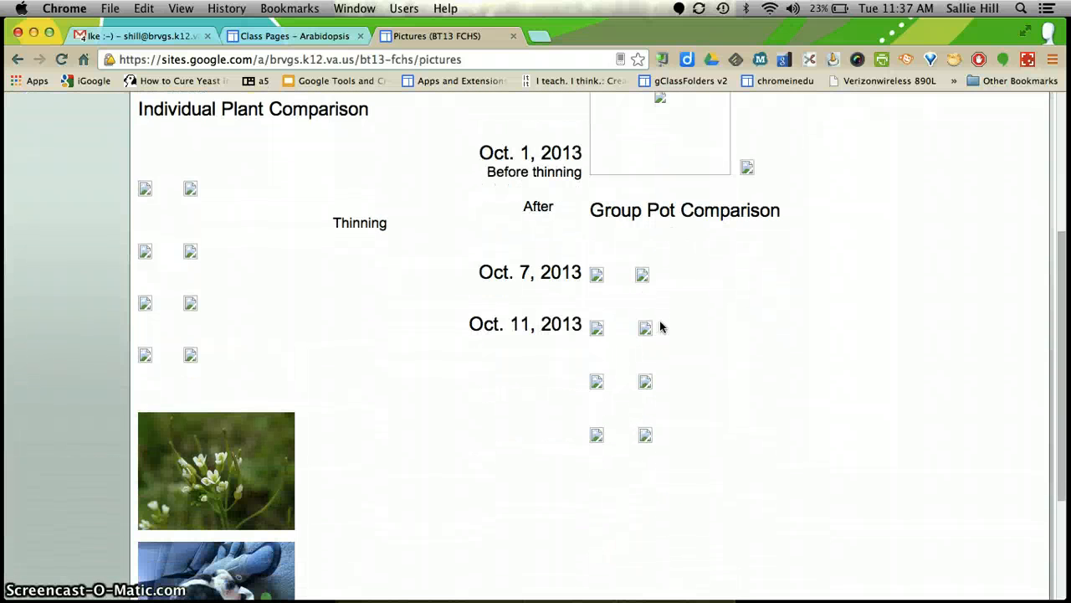
scroll(661, 327, "down", 2)
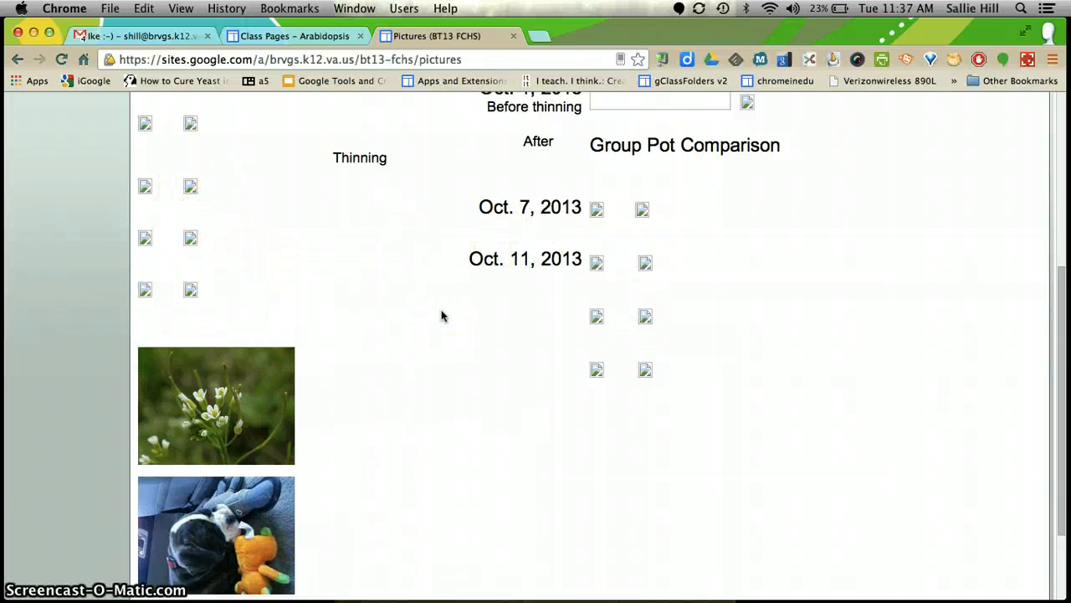
scroll(543, 330, "up", 5)
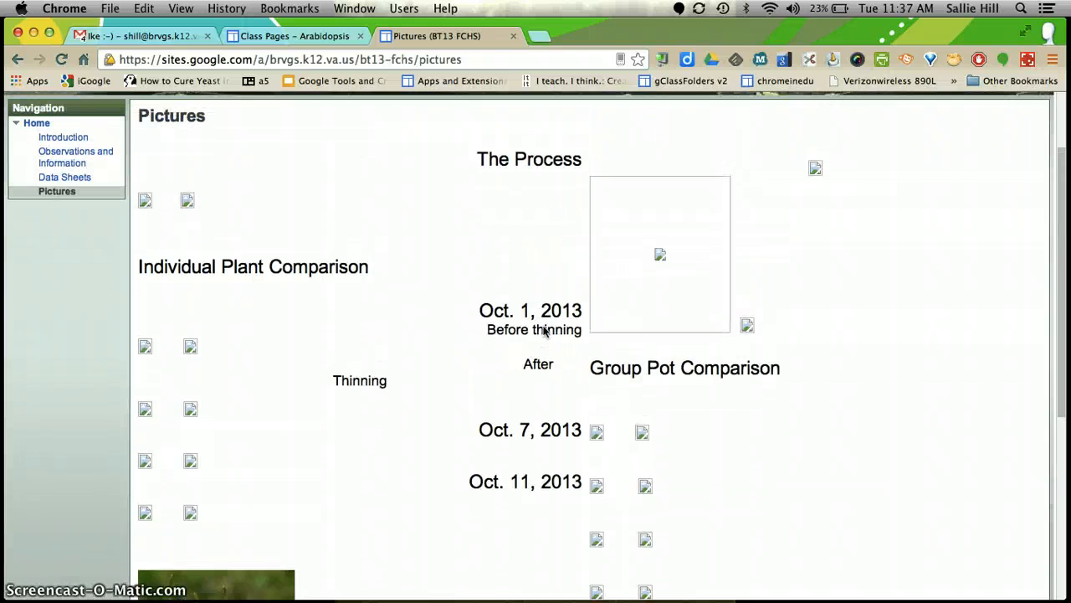
scroll(543, 330, "up", 2)
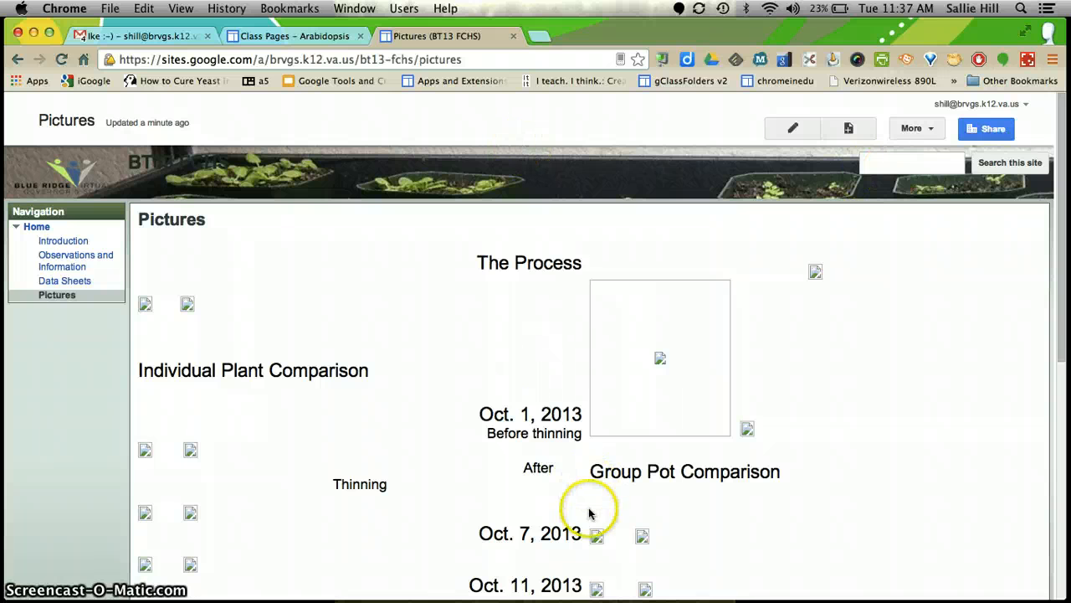
mouse_move(594, 571)
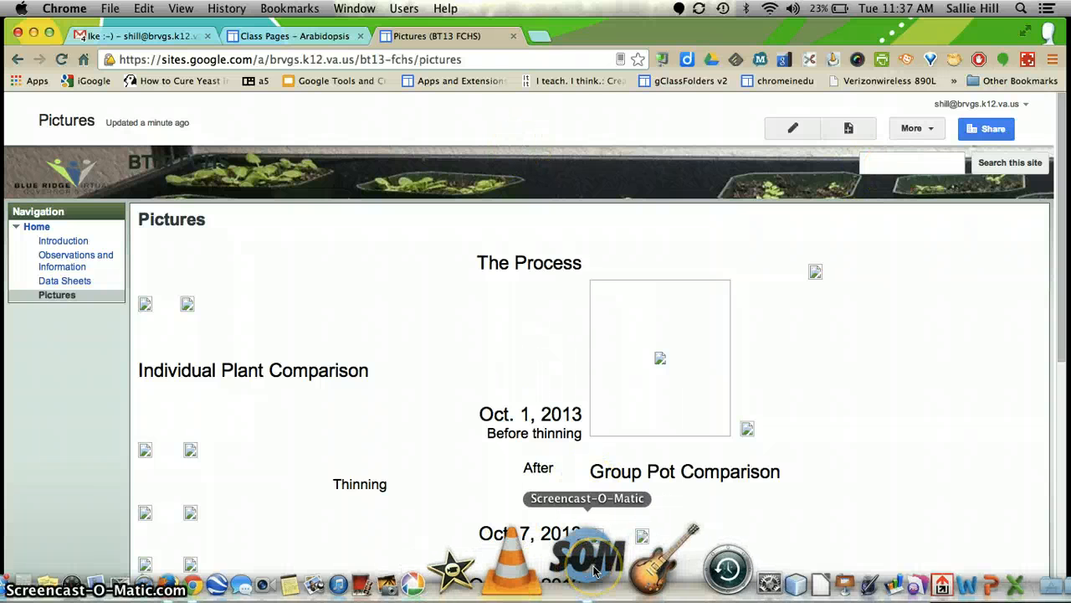